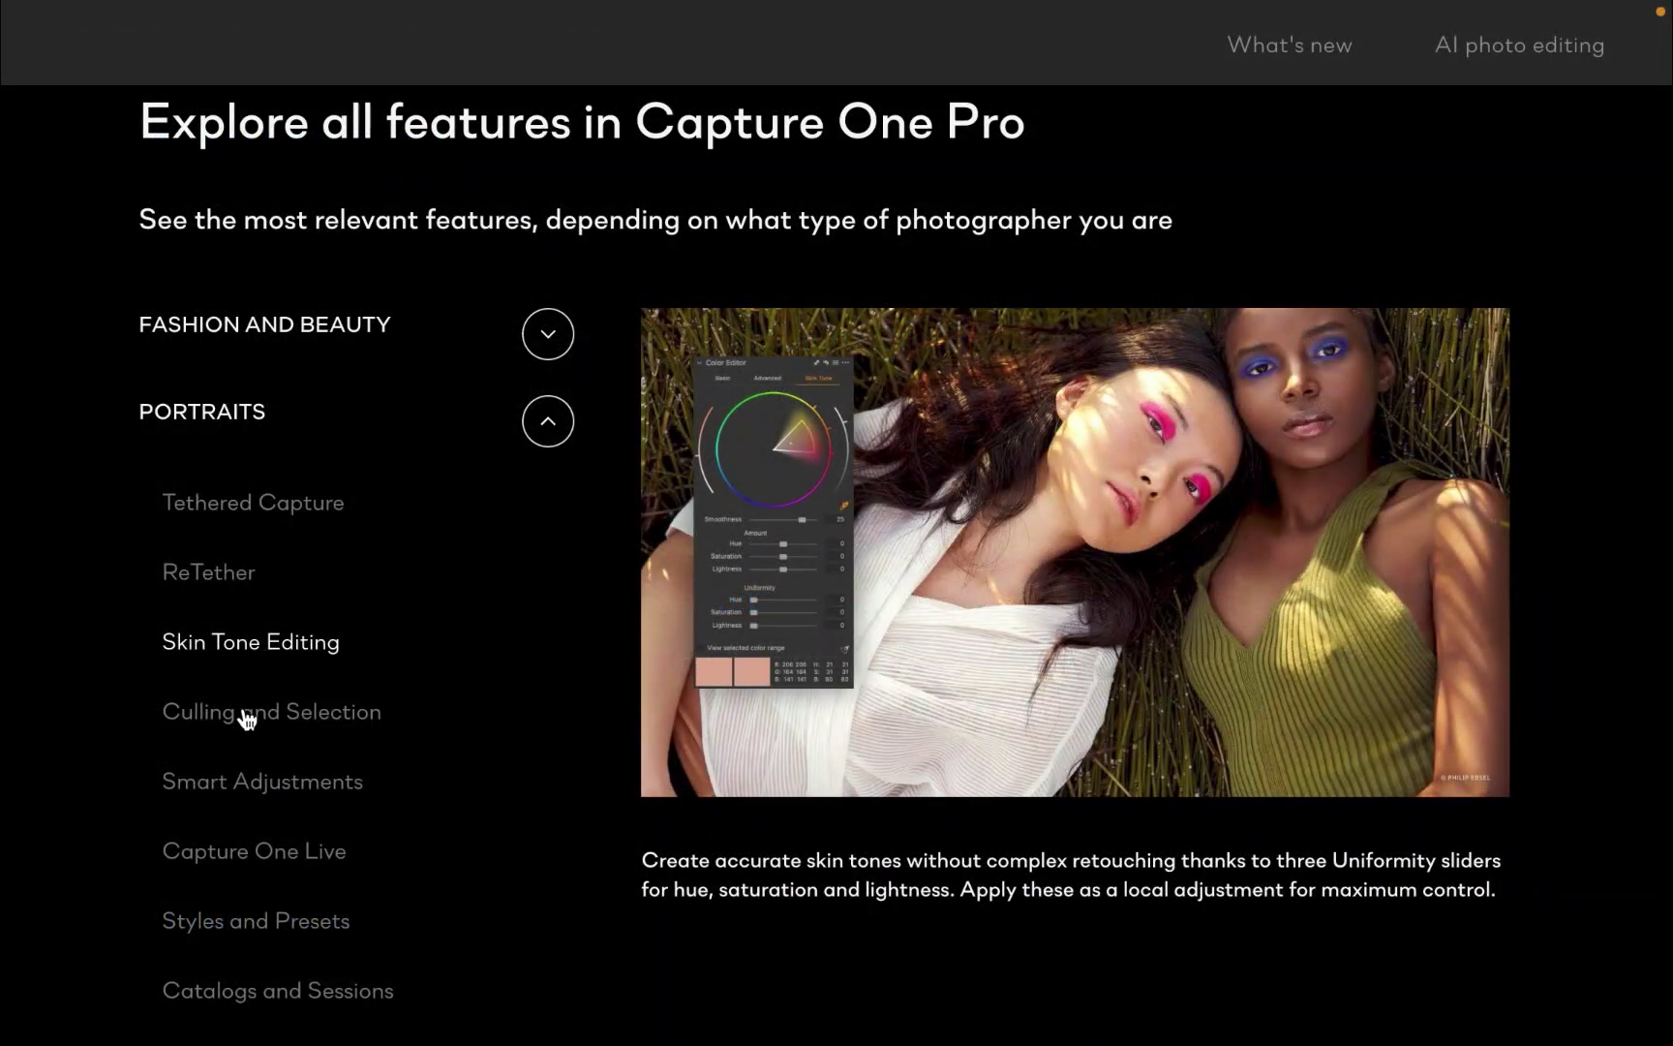
Browse the Portraits features, from Culling and Selection through Wireless tethering.
{"action": "left_click", "coordinate": [247, 718]}
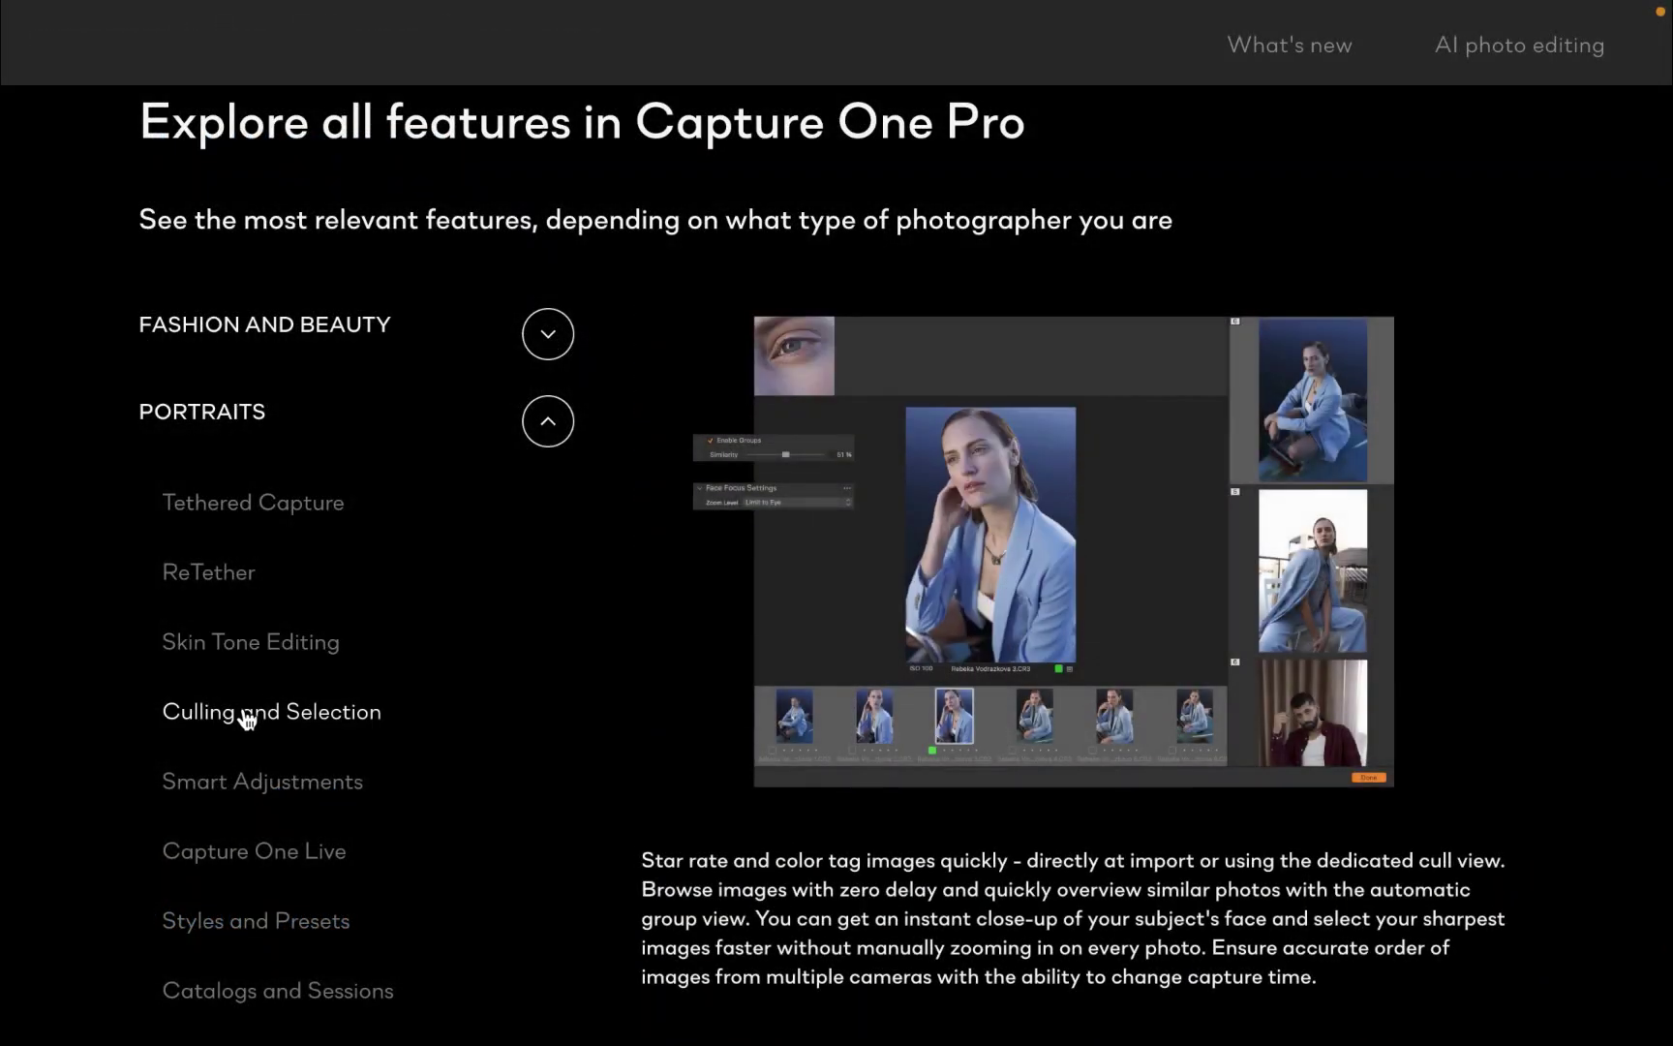
{"action": "left_click", "coordinate": [241, 781]}
{"action": "scroll", "coordinate": [242, 780], "scroll_direction": "down", "scroll_amount": 3}
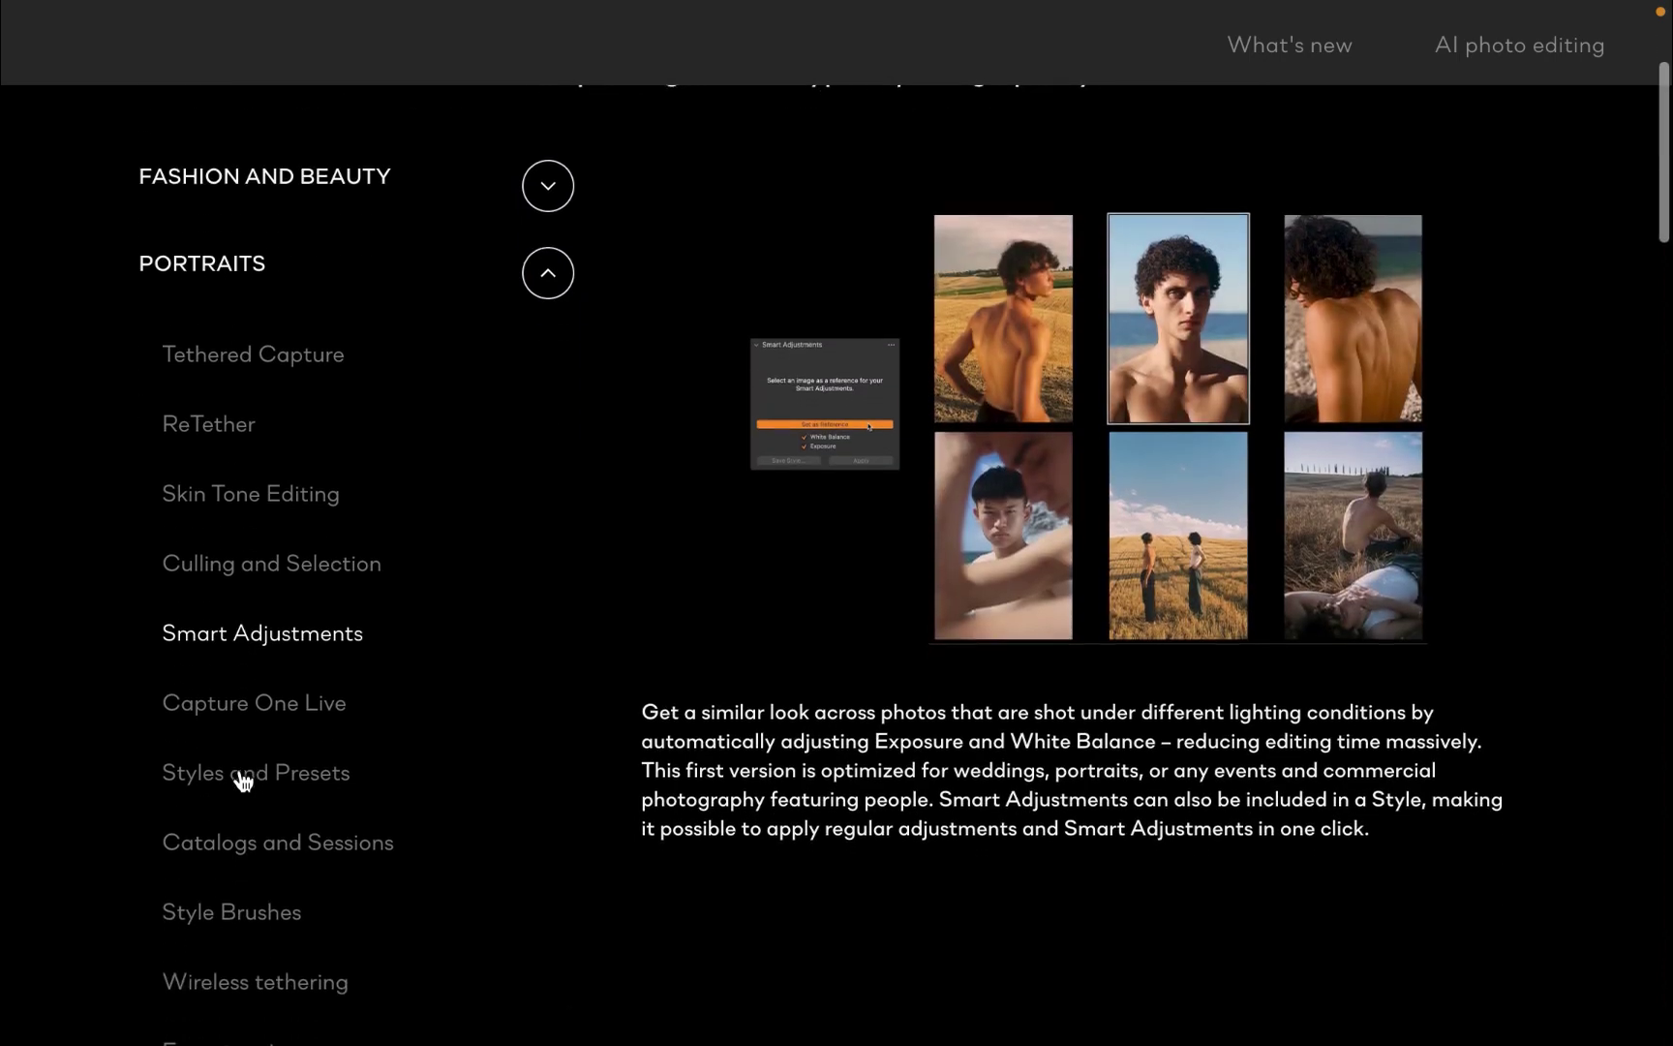
{"action": "left_click", "coordinate": [240, 712]}
{"action": "left_click", "coordinate": [238, 792]}
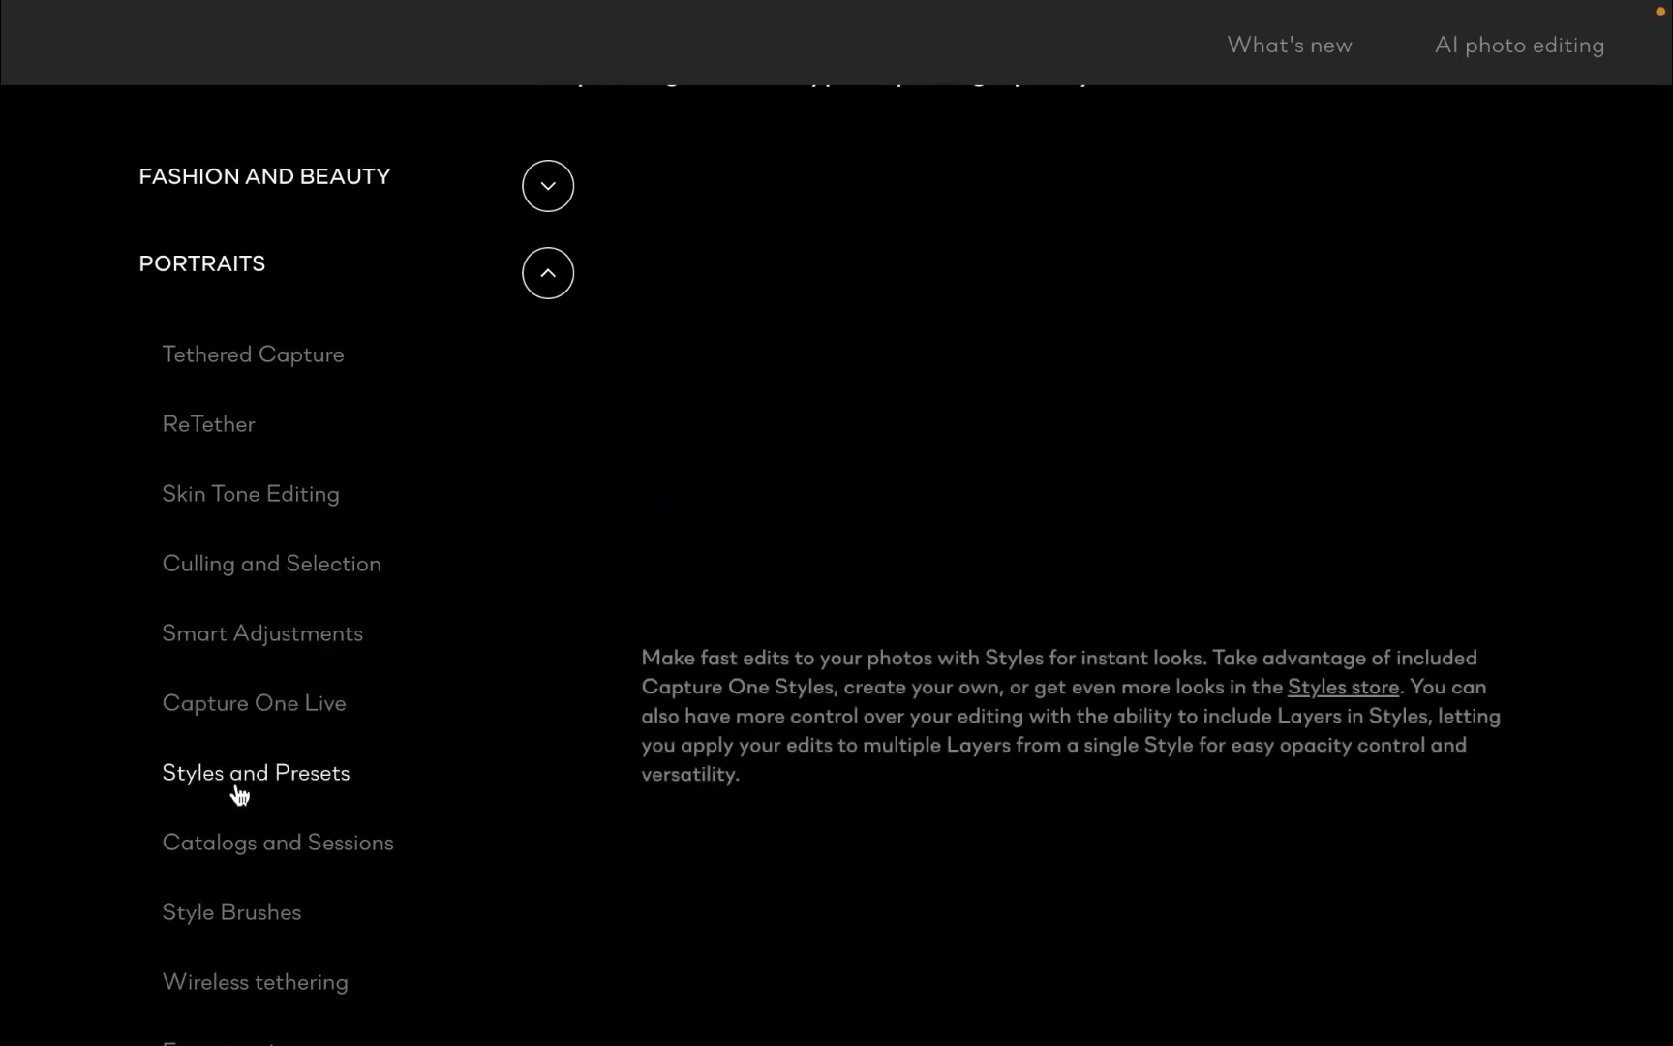
{"action": "left_click", "coordinate": [232, 846]}
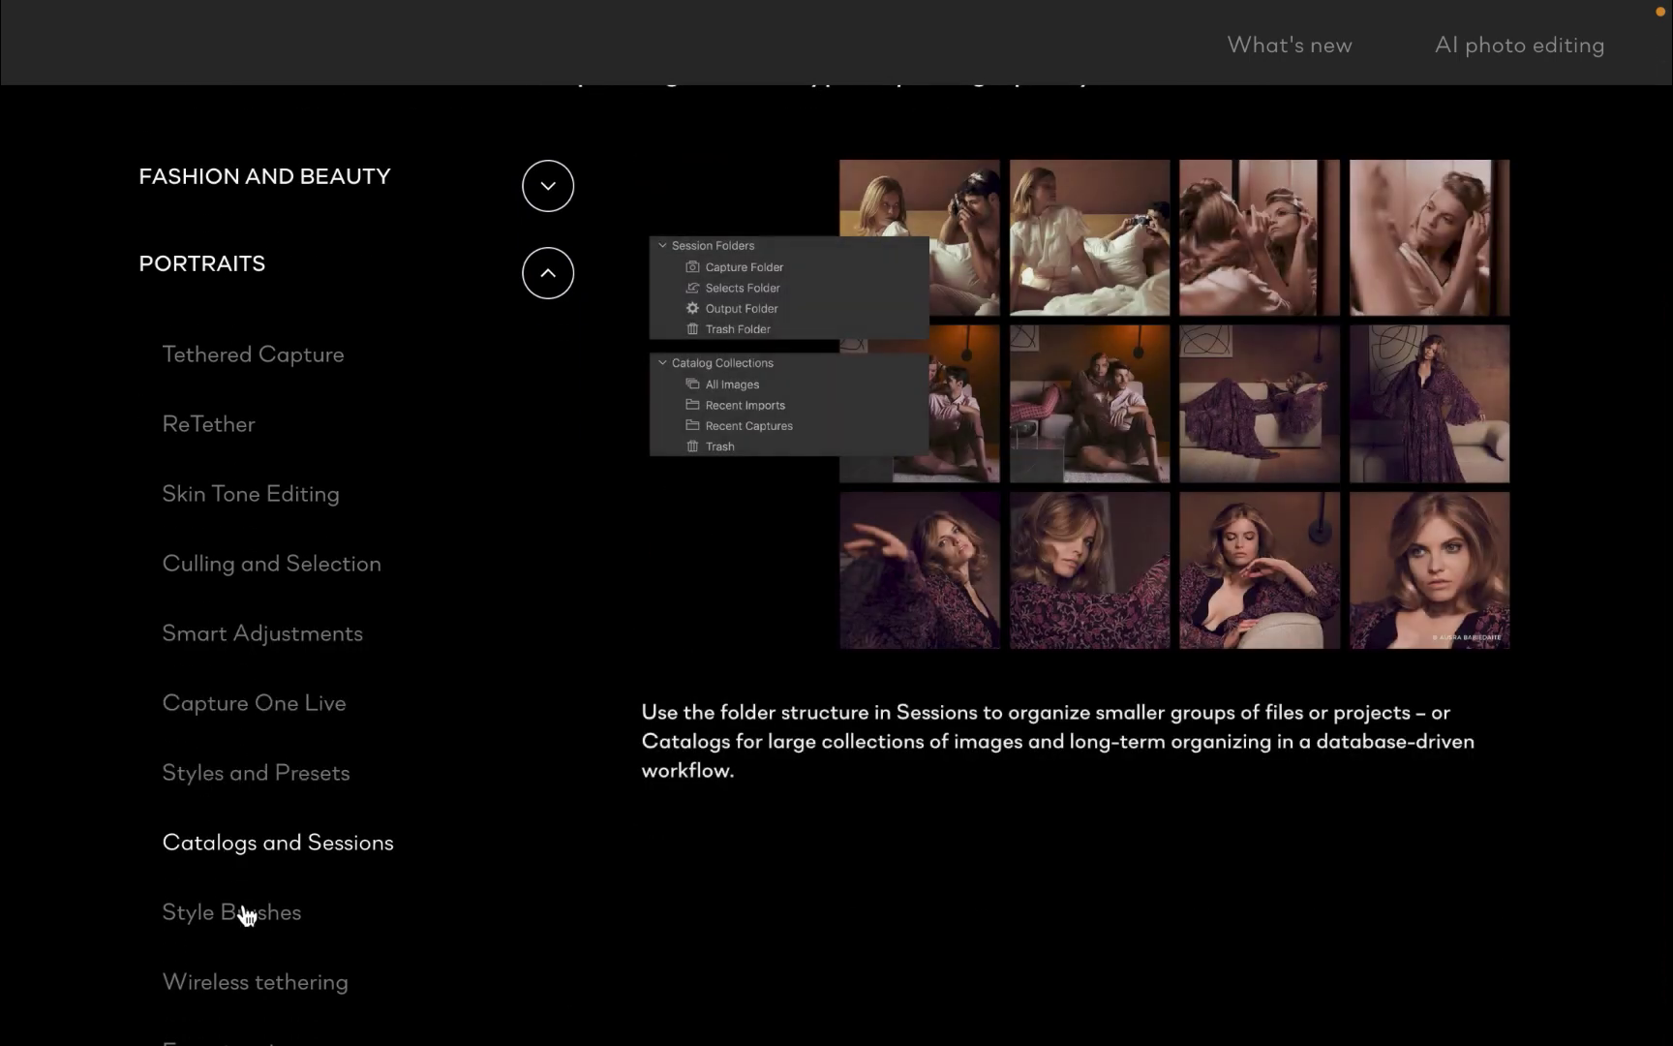
{"action": "left_click", "coordinate": [246, 914]}
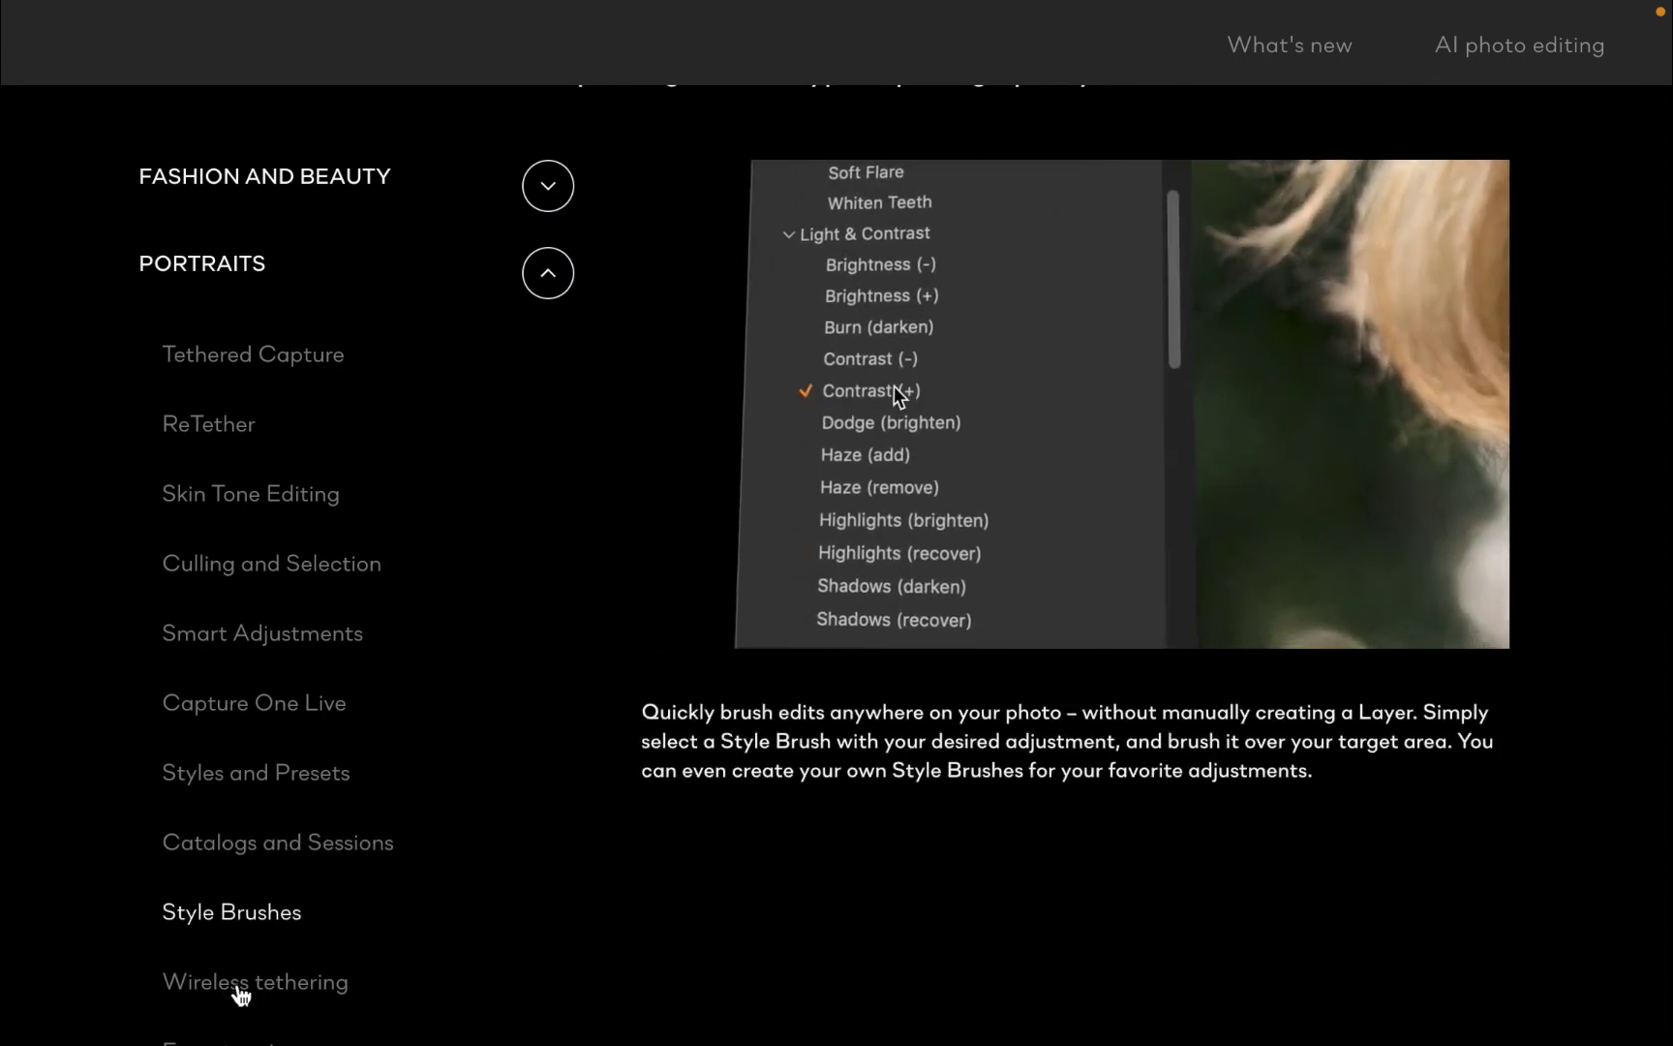
{"action": "left_click", "coordinate": [241, 991]}
{"action": "scroll", "coordinate": [348, 936], "scroll_direction": "up", "scroll_amount": 2}
{"action": "scroll", "coordinate": [348, 936], "scroll_direction": "down", "scroll_amount": 8}
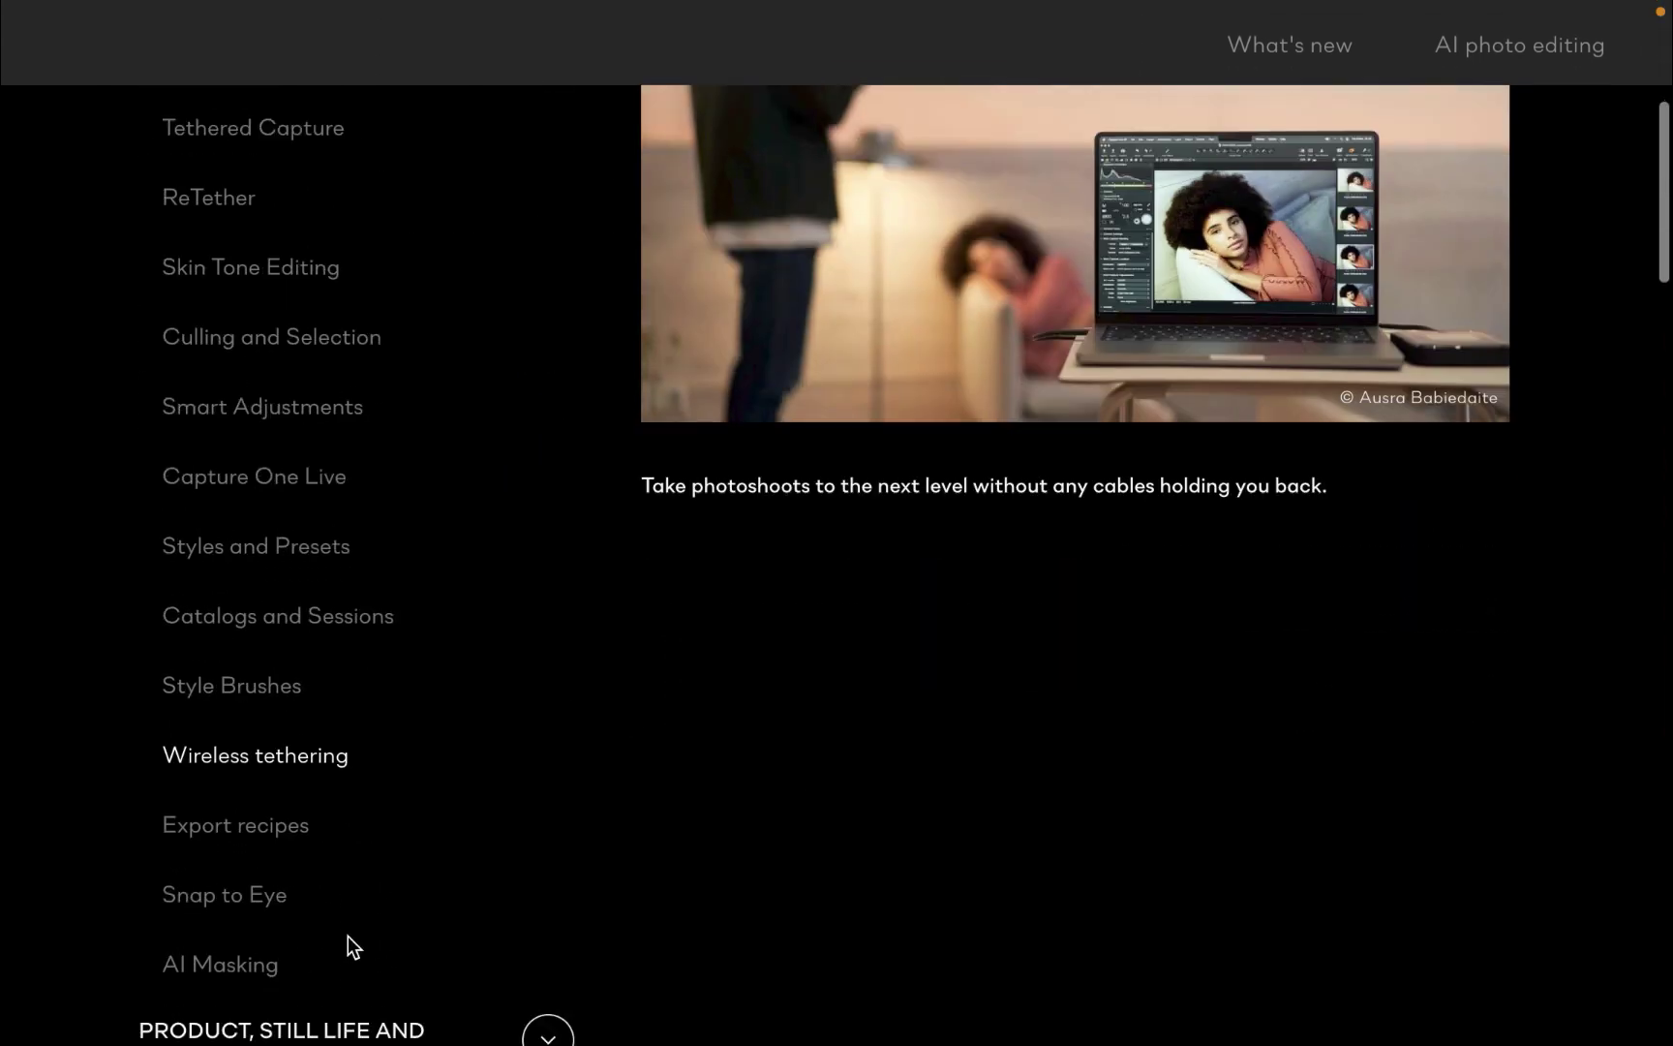
Expand Wedding and Events and view Smart Adjustments through Heal & Clone Brushes.
{"action": "left_click", "coordinate": [329, 668]}
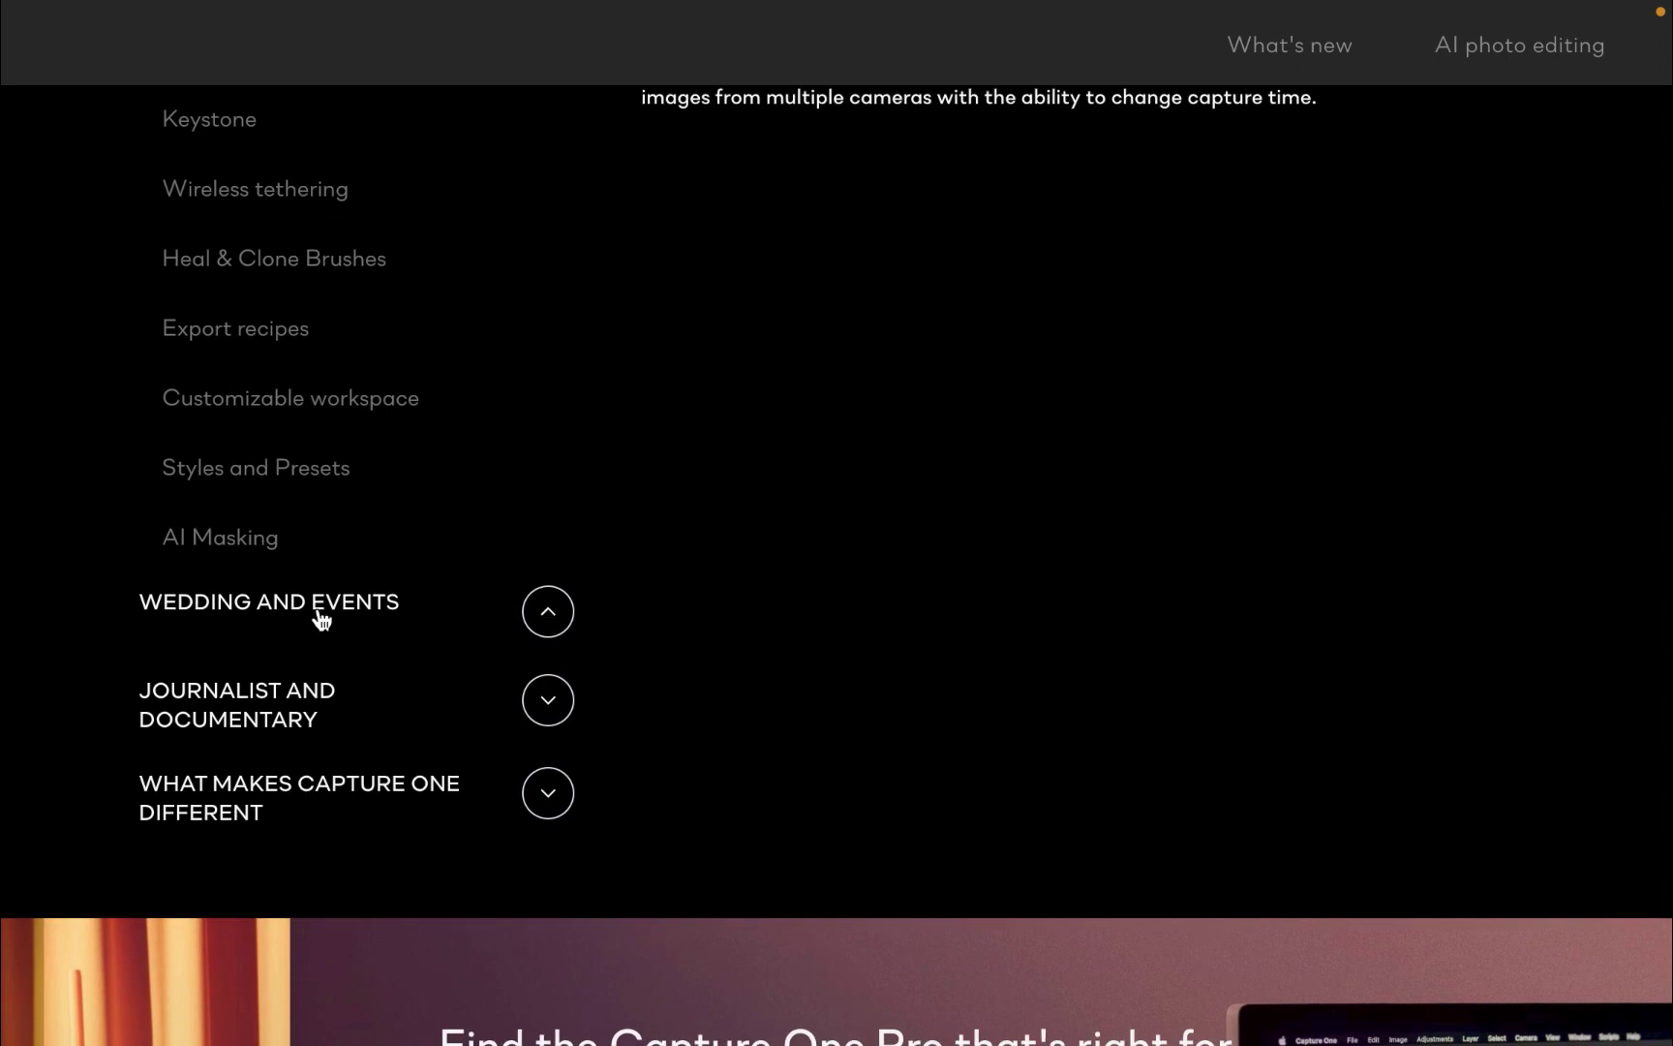
{"action": "scroll", "coordinate": [317, 615], "scroll_direction": "up", "scroll_amount": 5}
{"action": "left_click", "coordinate": [257, 374]}
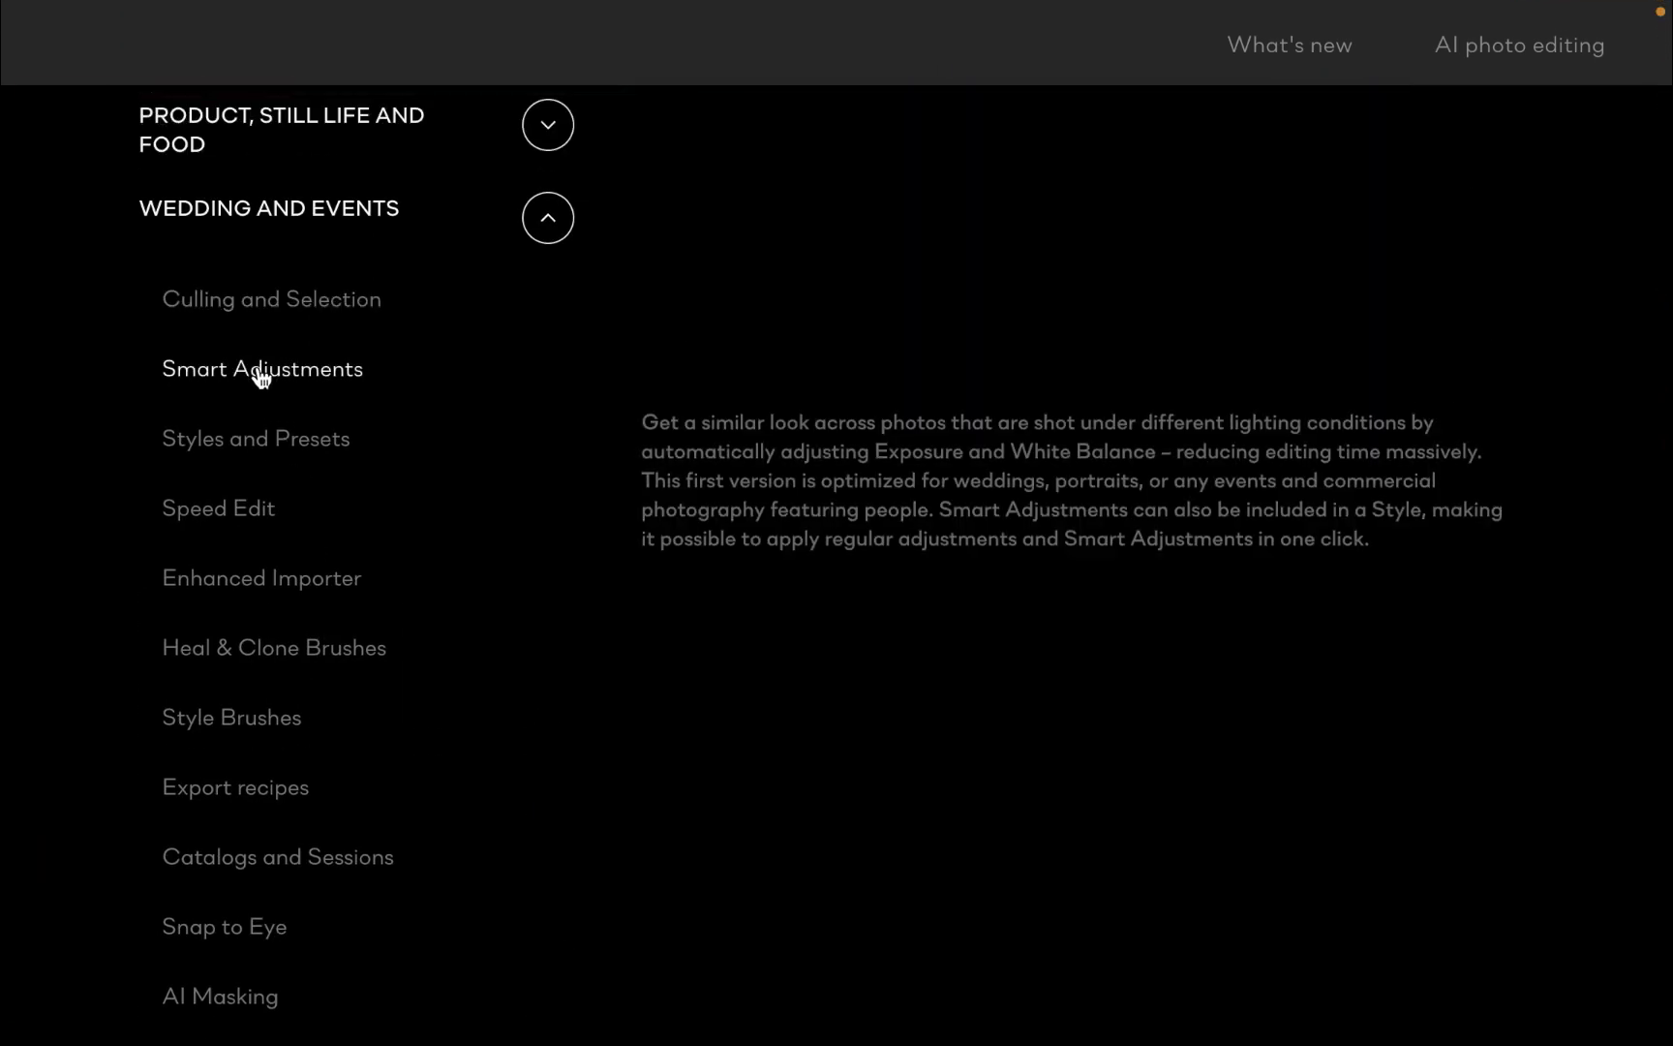
{"action": "scroll", "coordinate": [596, 629], "scroll_direction": "up", "scroll_amount": 2}
{"action": "scroll", "coordinate": [596, 628], "scroll_direction": "up", "scroll_amount": 2}
{"action": "left_click", "coordinate": [250, 797]}
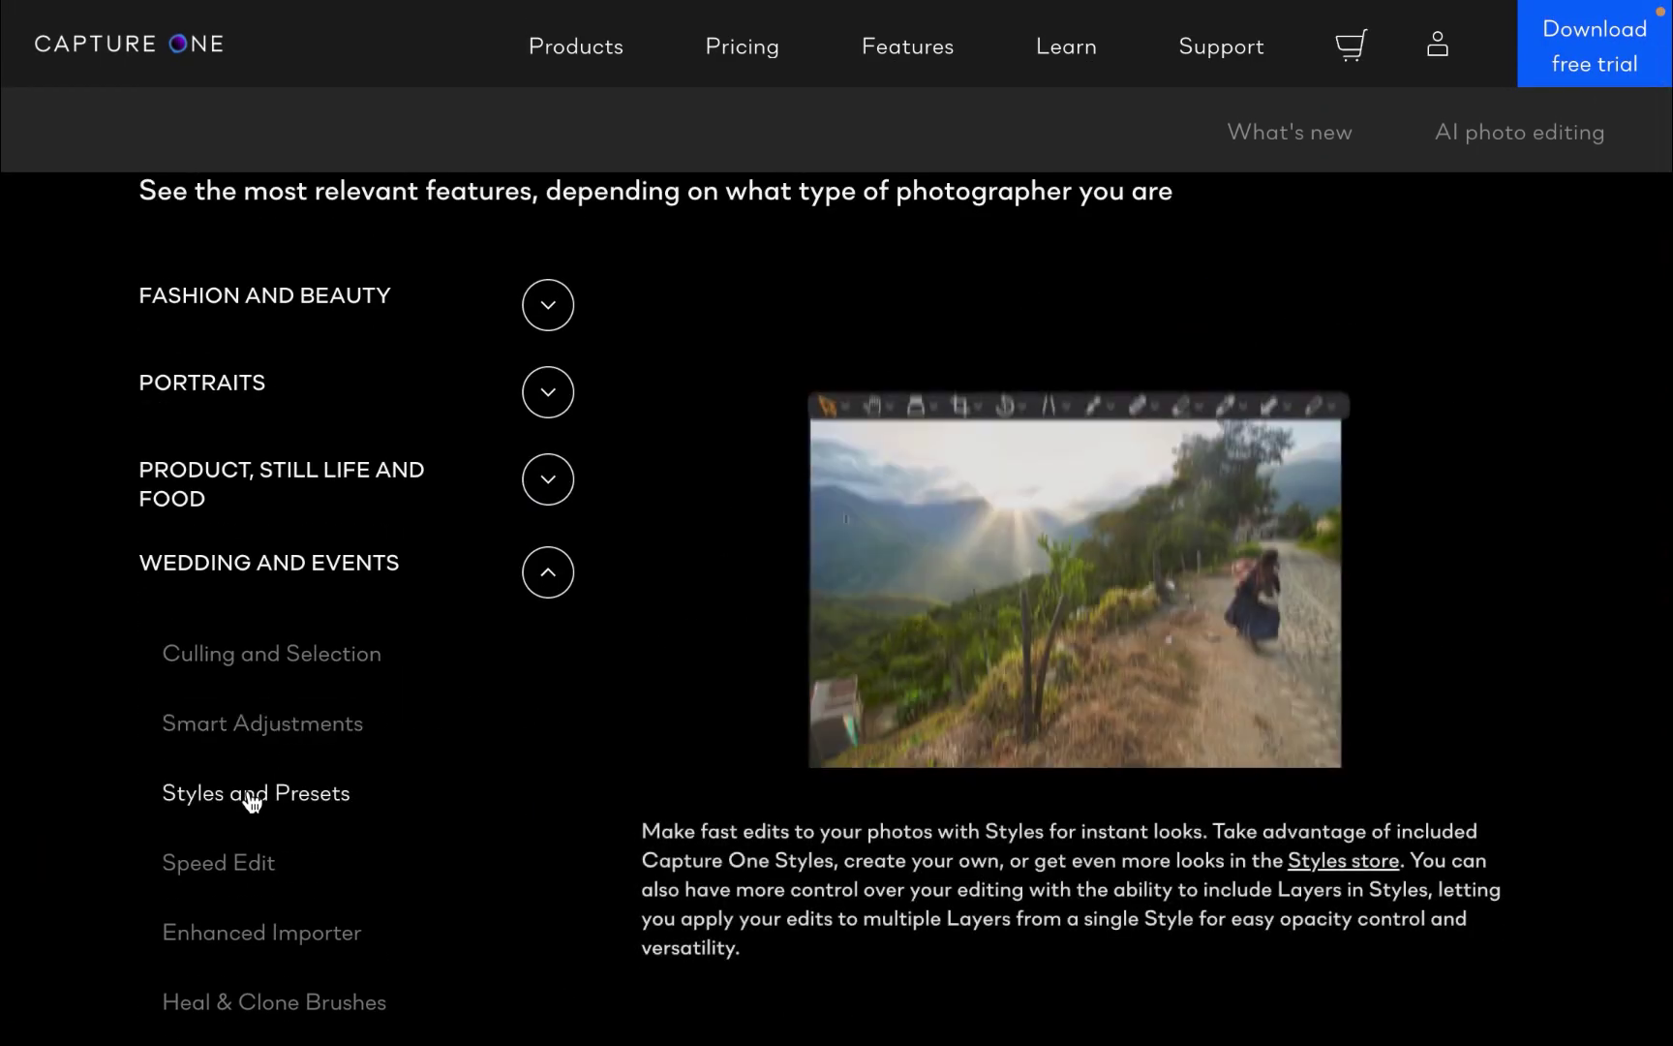
{"action": "left_click", "coordinate": [231, 868]}
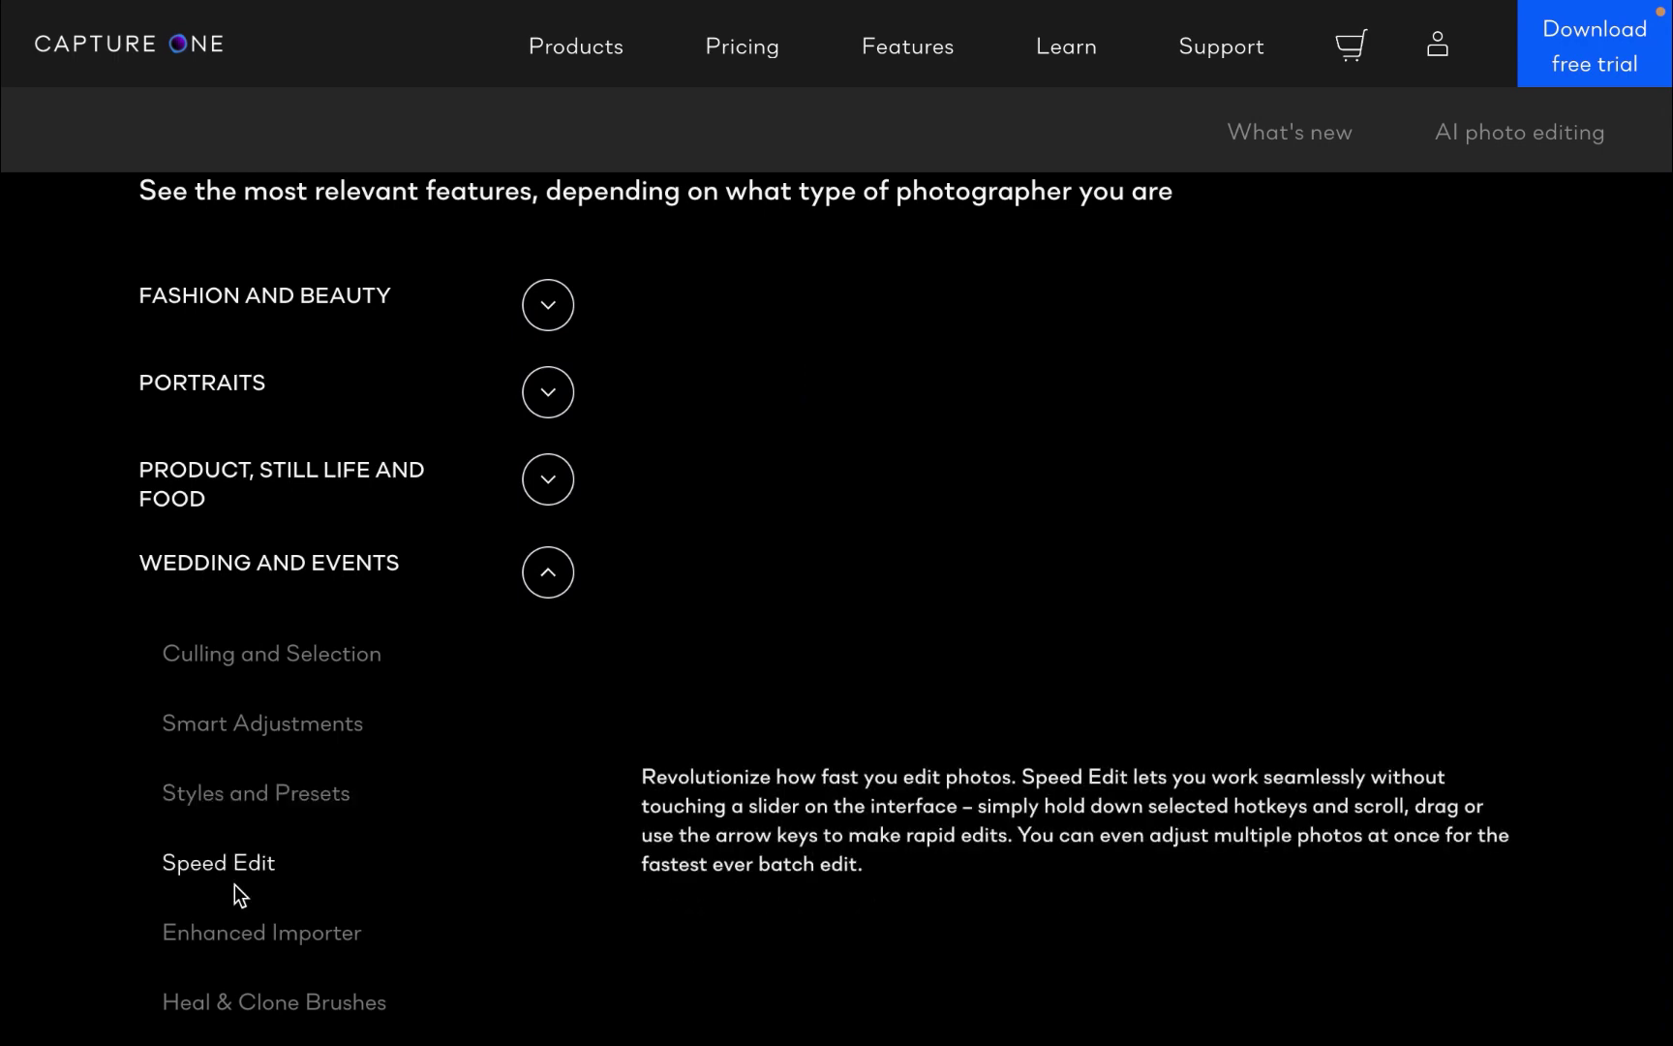
{"action": "left_click", "coordinate": [249, 943]}
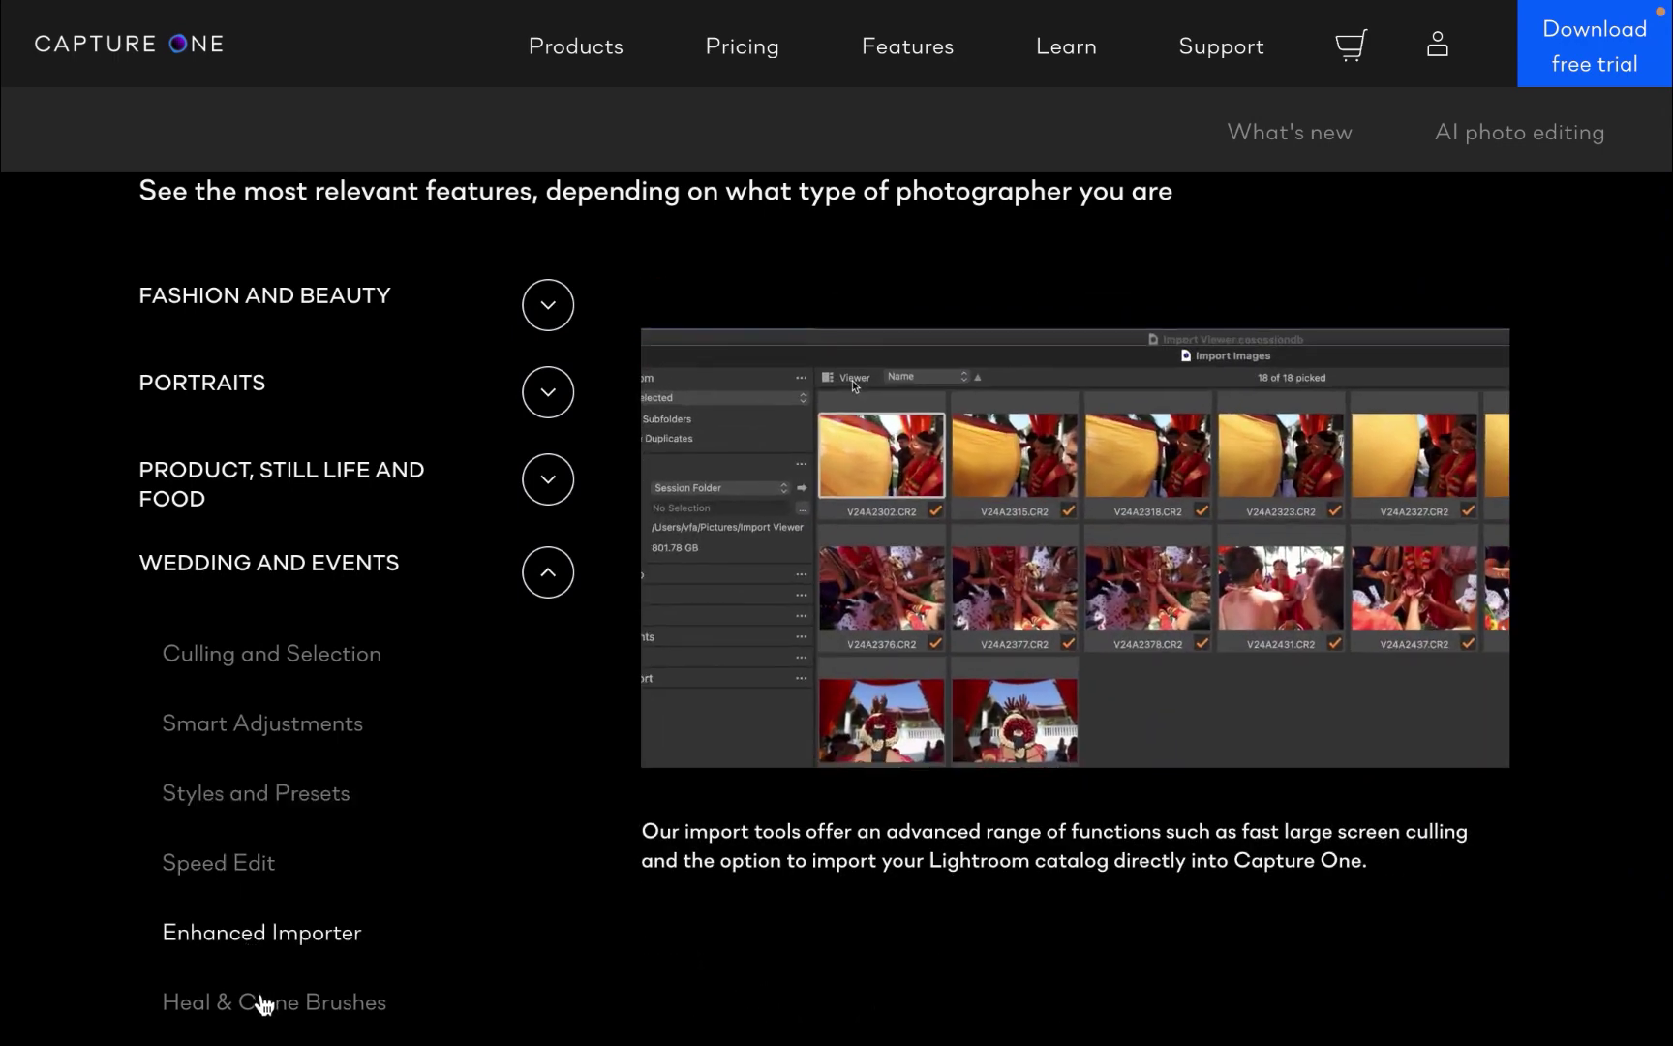
{"action": "left_click", "coordinate": [261, 1004]}
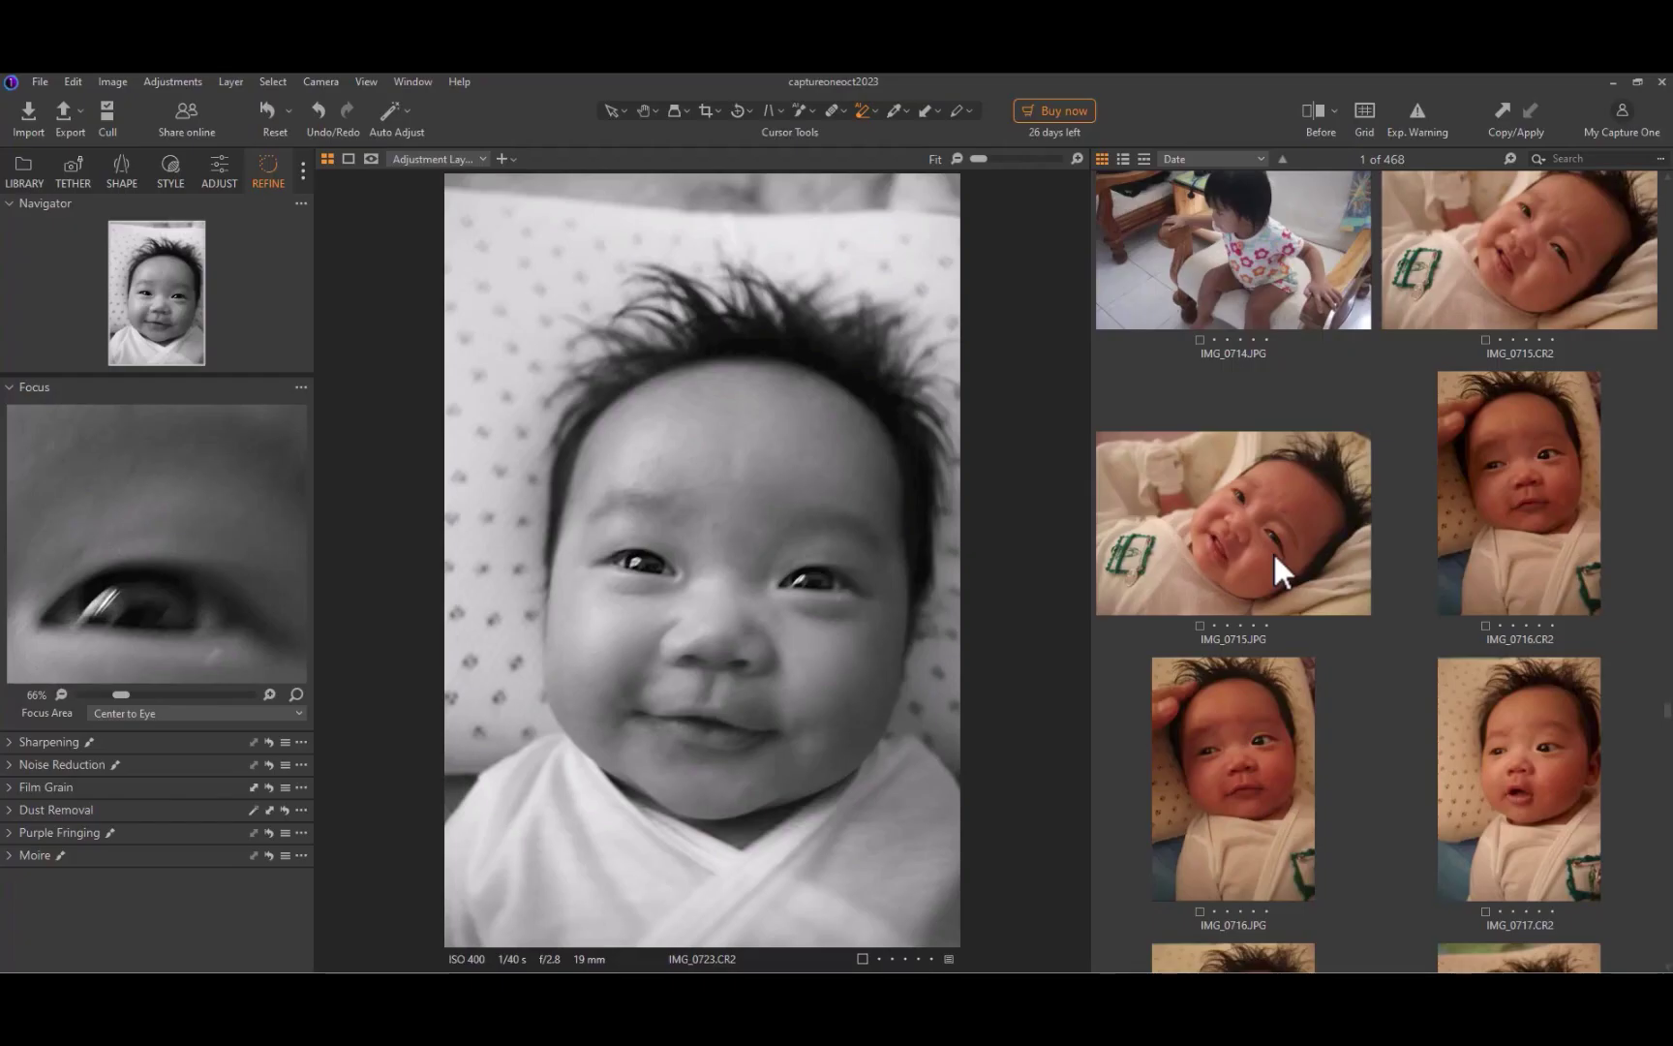
Compare IMG_0716, IMG_0717 (CR2 and JPG) and IMG_0718, checking focus with the loupe.
{"action": "scroll", "coordinate": [1259, 552], "scroll_direction": "down", "scroll_amount": 2}
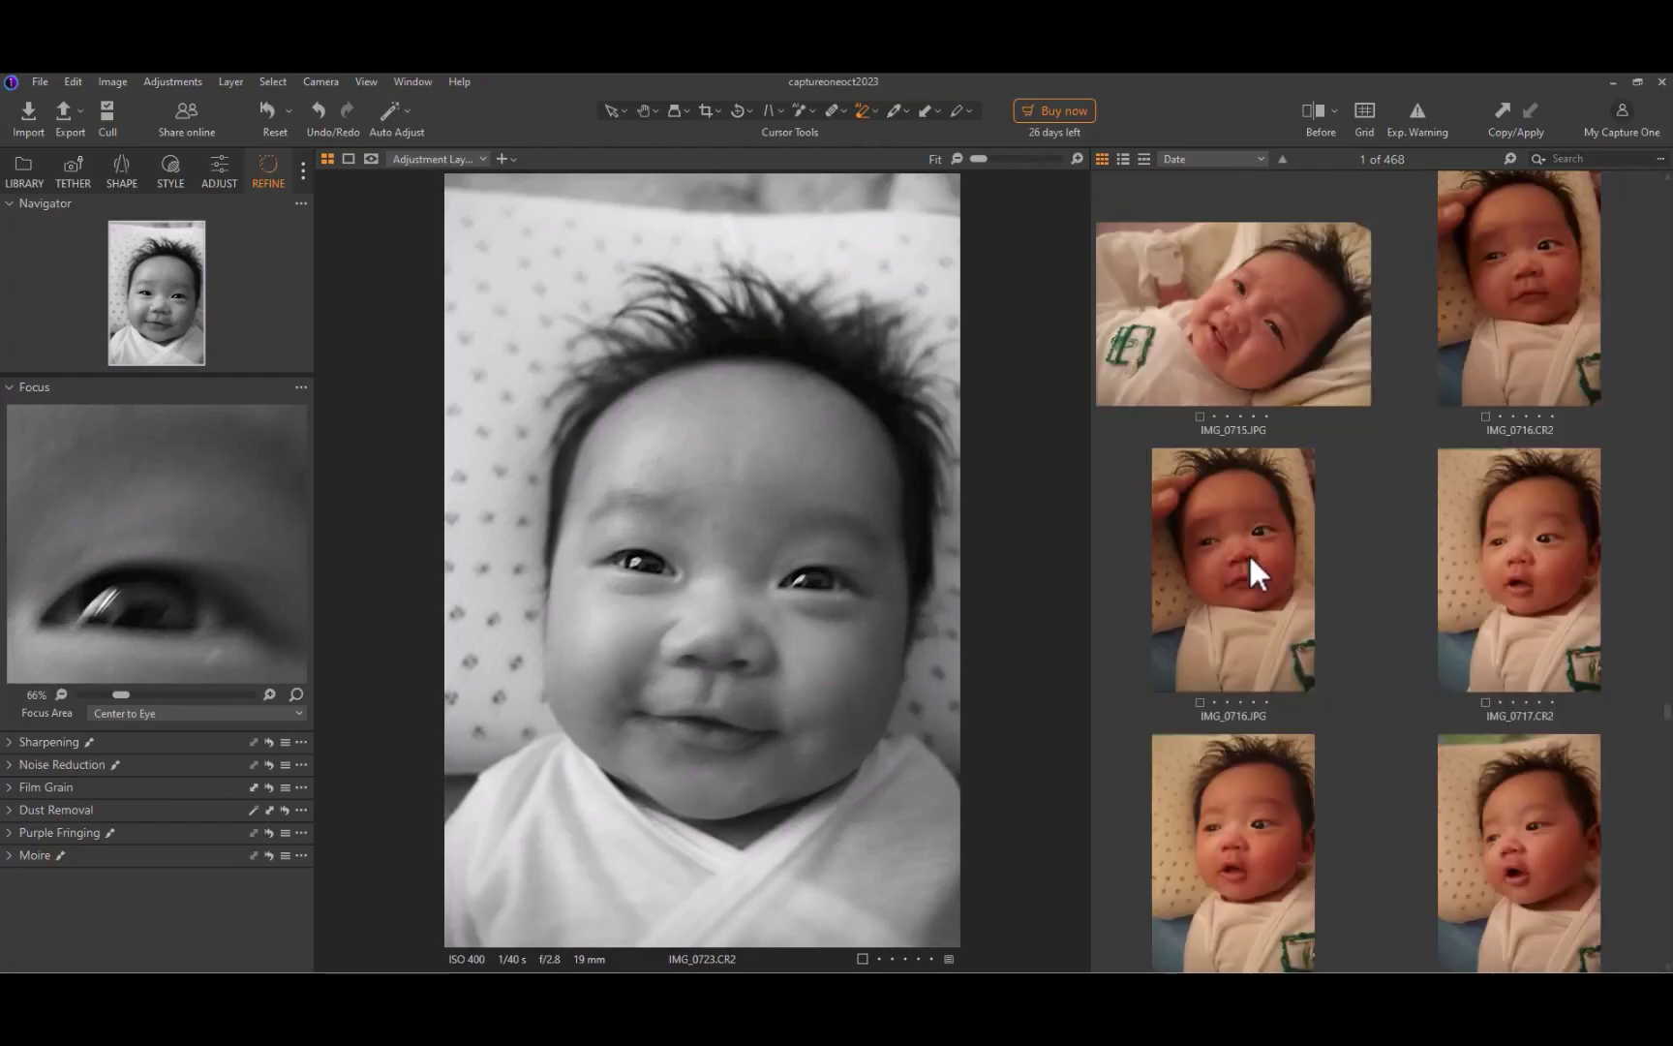
{"action": "left_click", "coordinate": [1247, 552]}
{"action": "left_click", "coordinate": [1542, 614]}
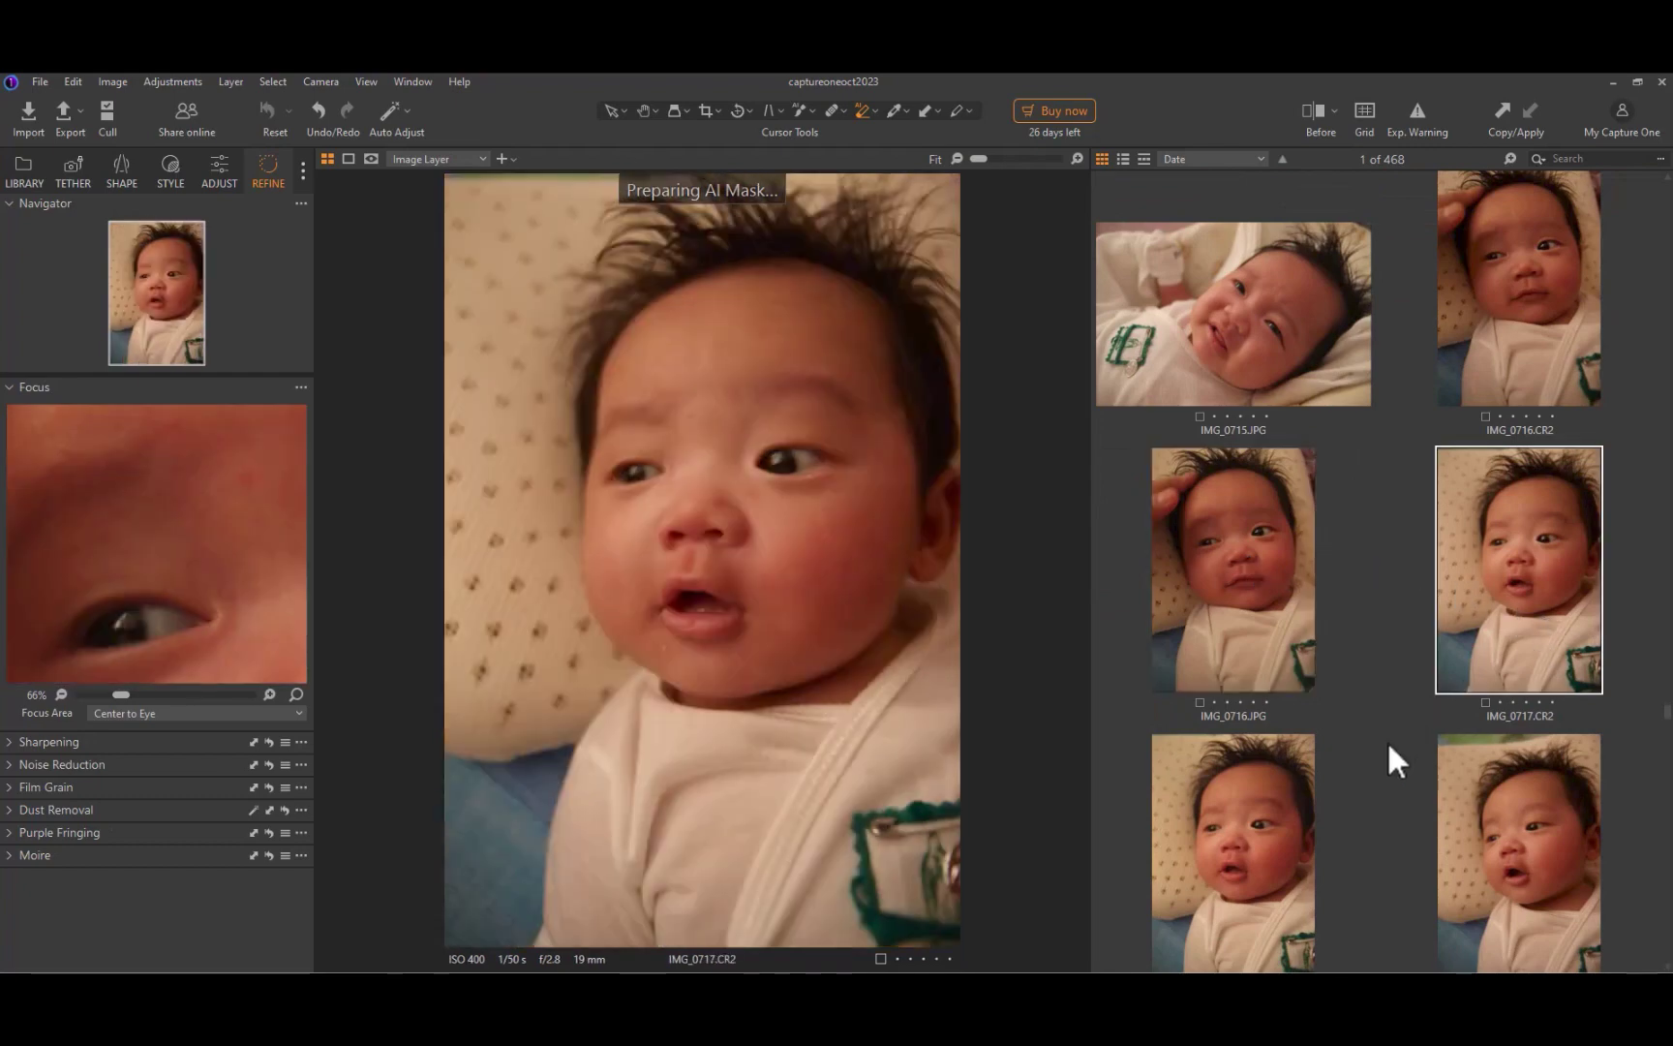
{"action": "left_click", "coordinate": [1216, 810]}
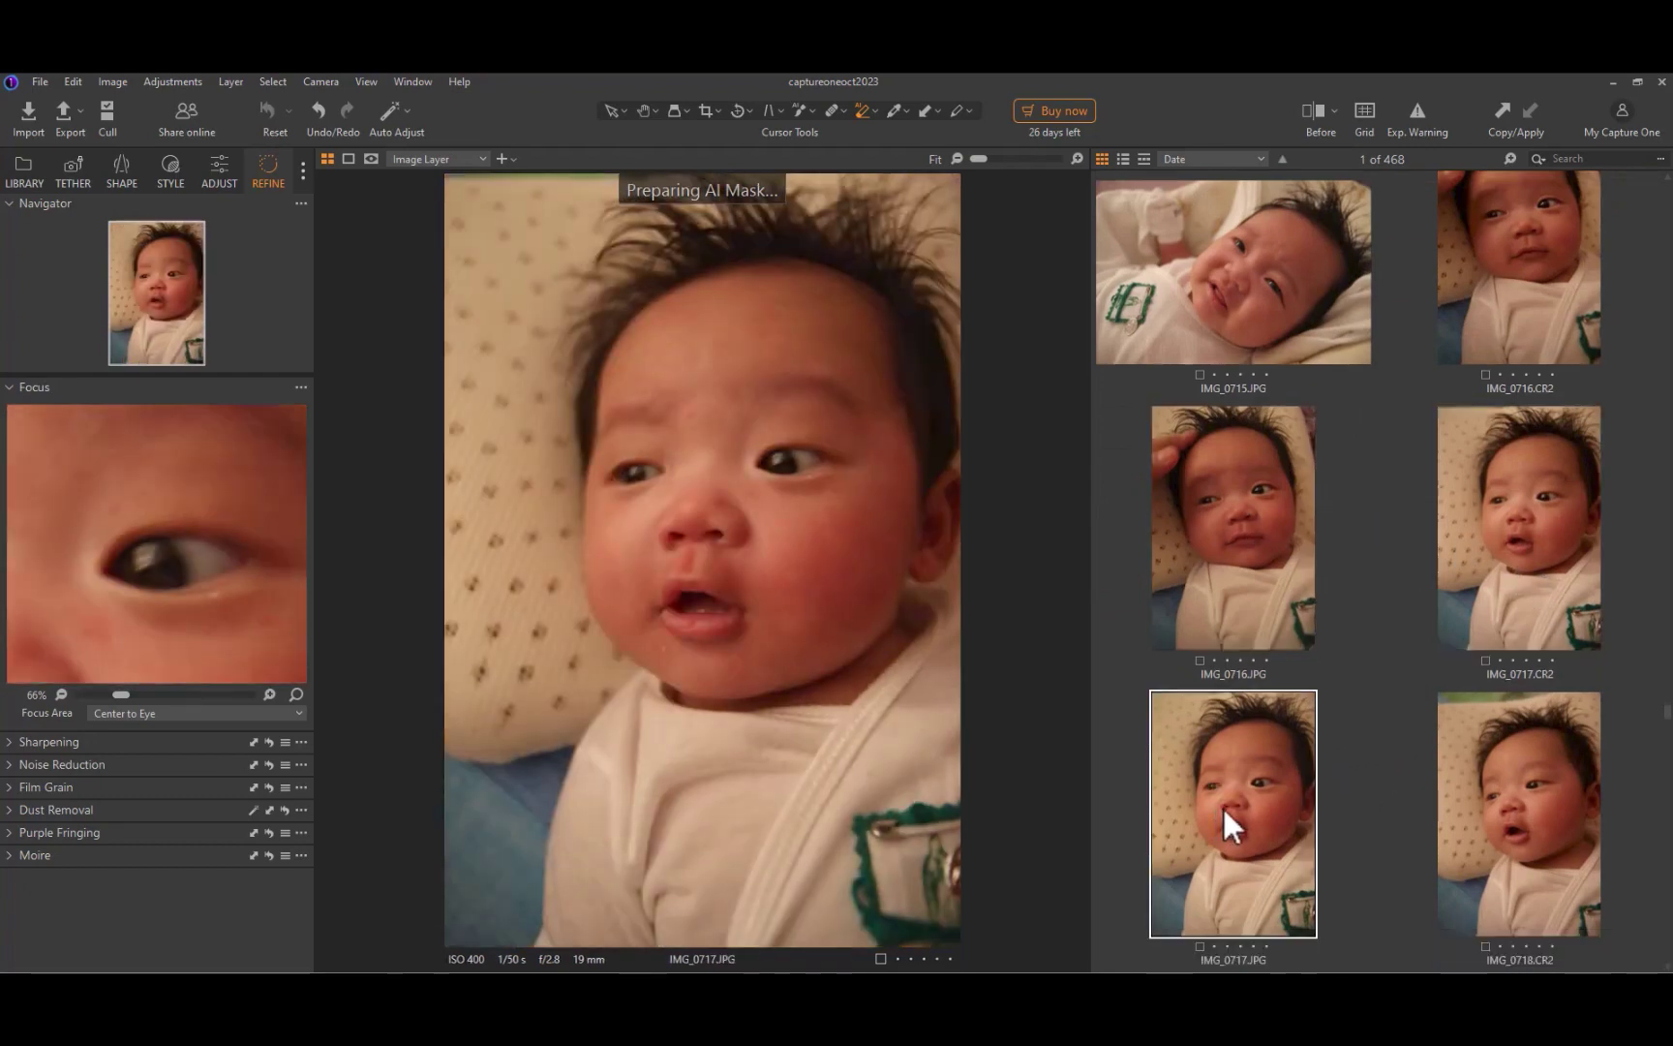
{"action": "left_click", "coordinate": [1486, 789]}
{"action": "left_click_drag", "start_coordinate": [134, 693], "coordinate": [115, 684]}
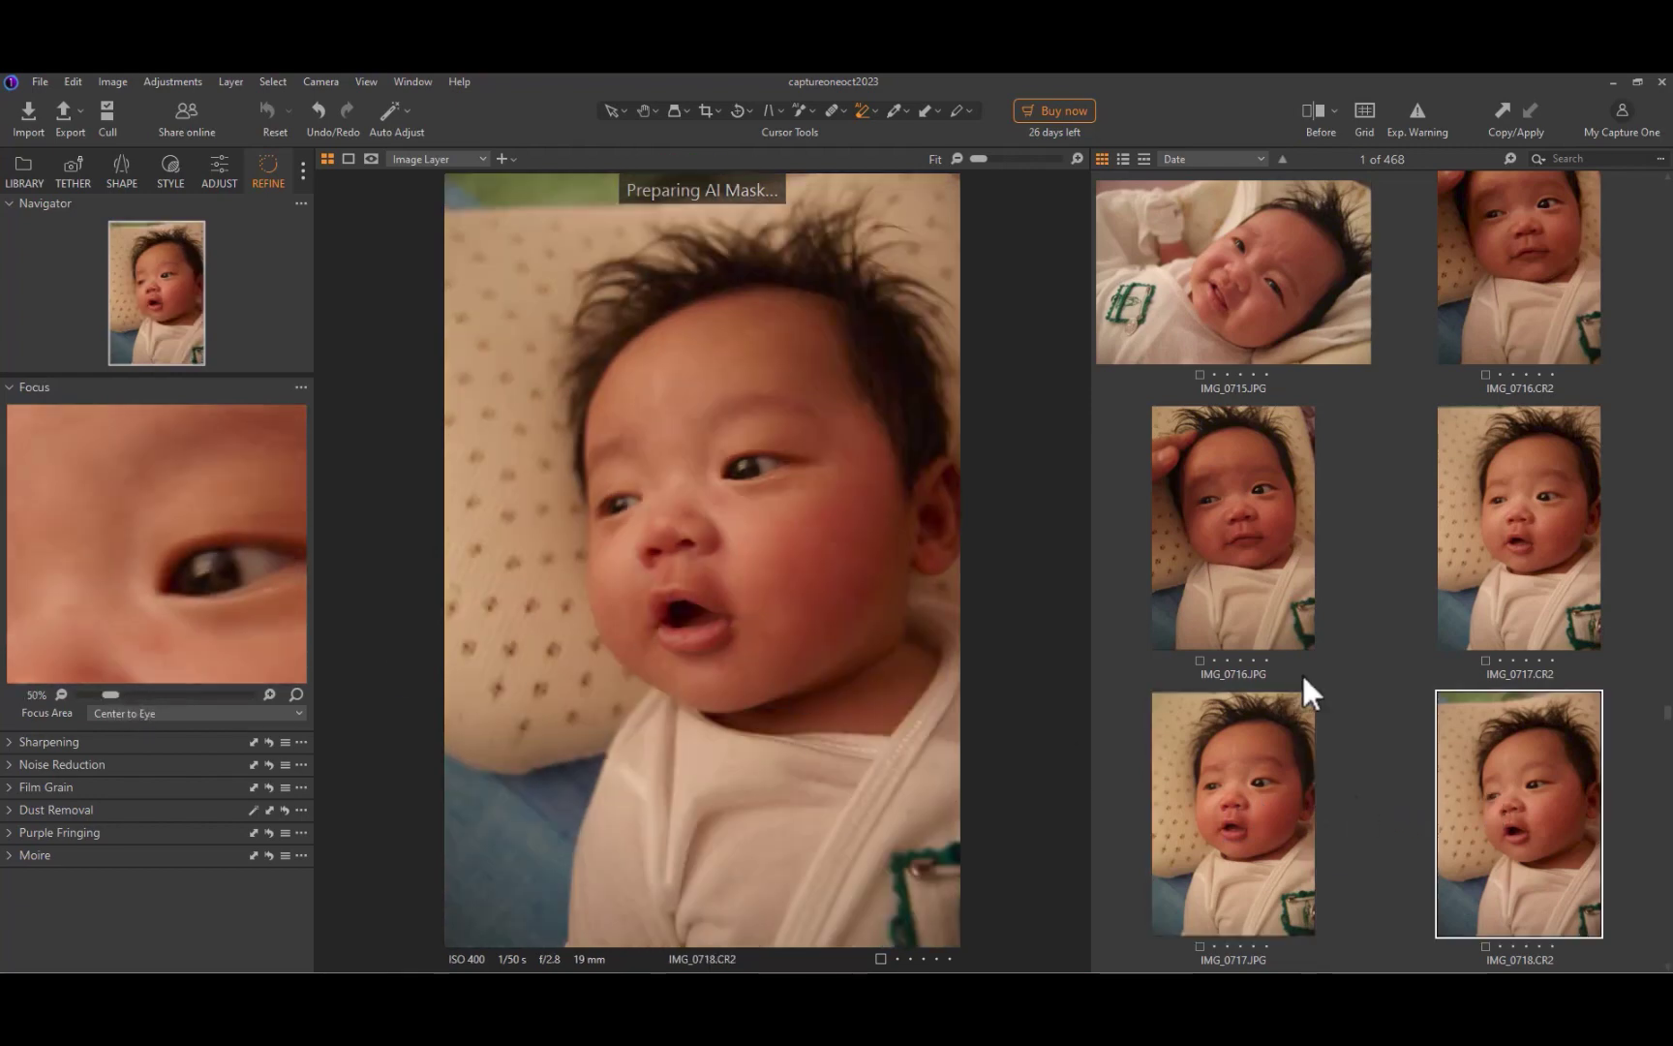
Cull the next baby photos one by one, magnifying the focus loupe to 100%.
{"action": "scroll", "coordinate": [1302, 677], "scroll_direction": "down", "scroll_amount": 3}
{"action": "left_click", "coordinate": [1217, 698]}
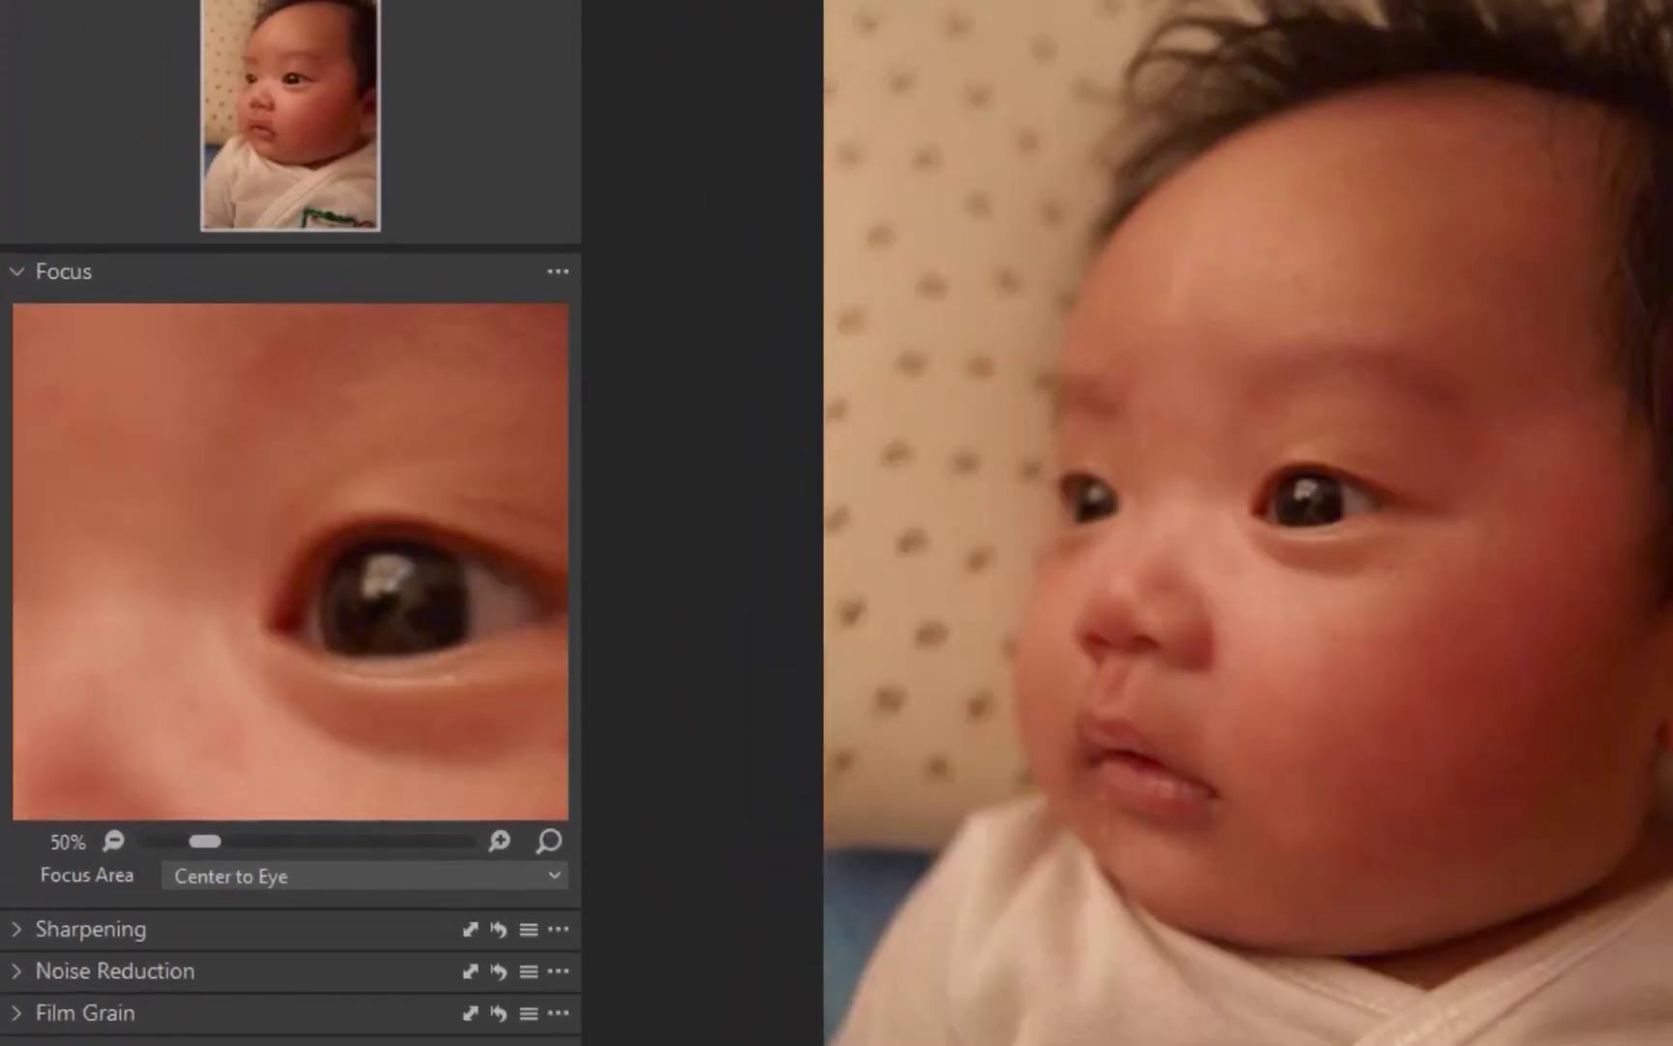
{"action": "key", "text": "Right"}
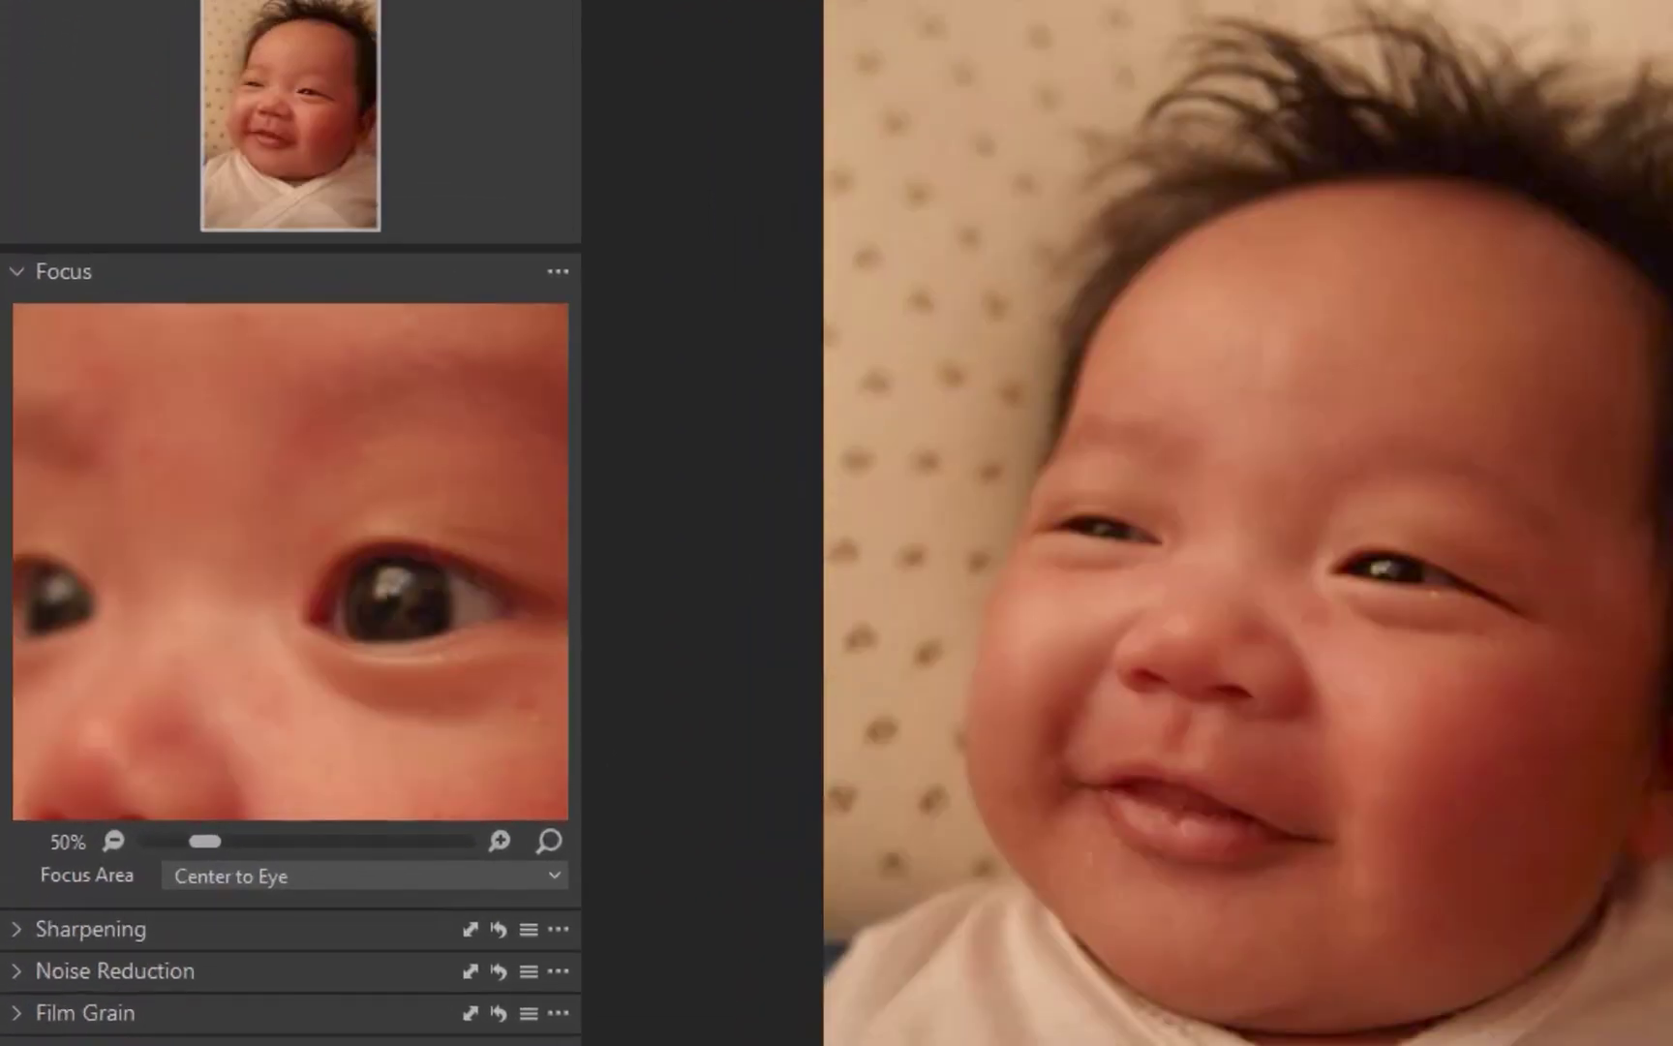
{"action": "key", "text": "Right"}
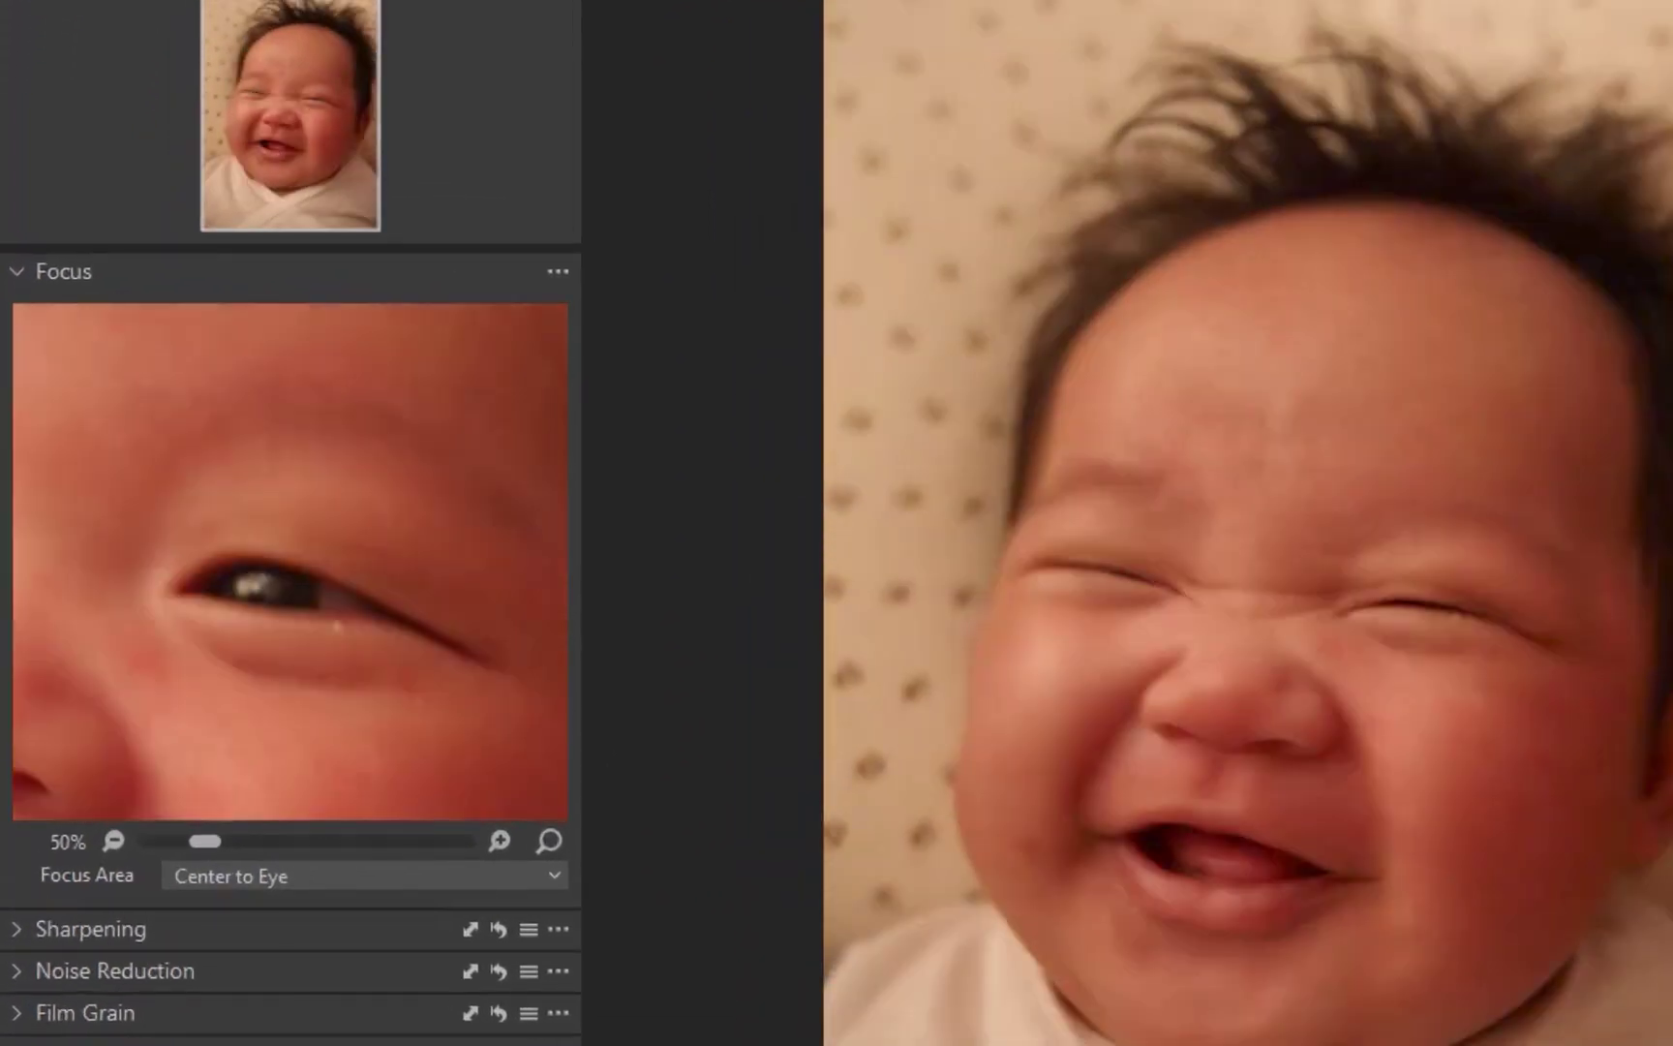
{"action": "key", "text": "Right"}
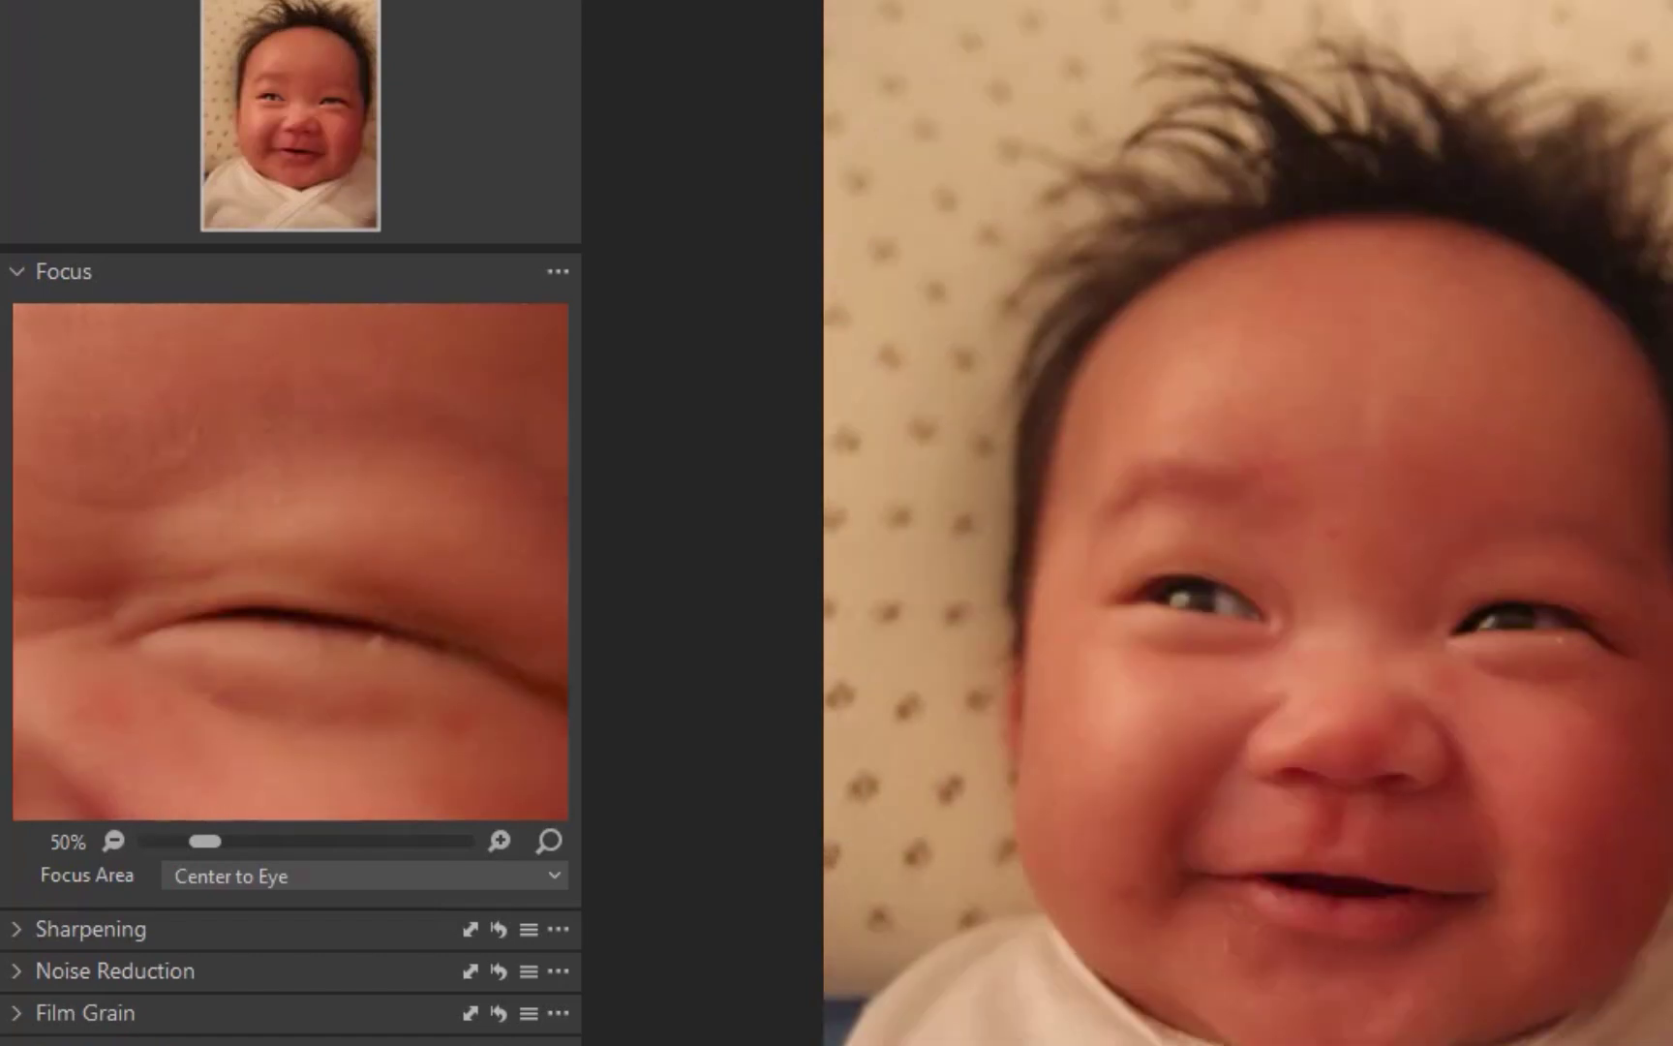
{"action": "key", "text": "Right"}
{"action": "key", "text": "Right"}
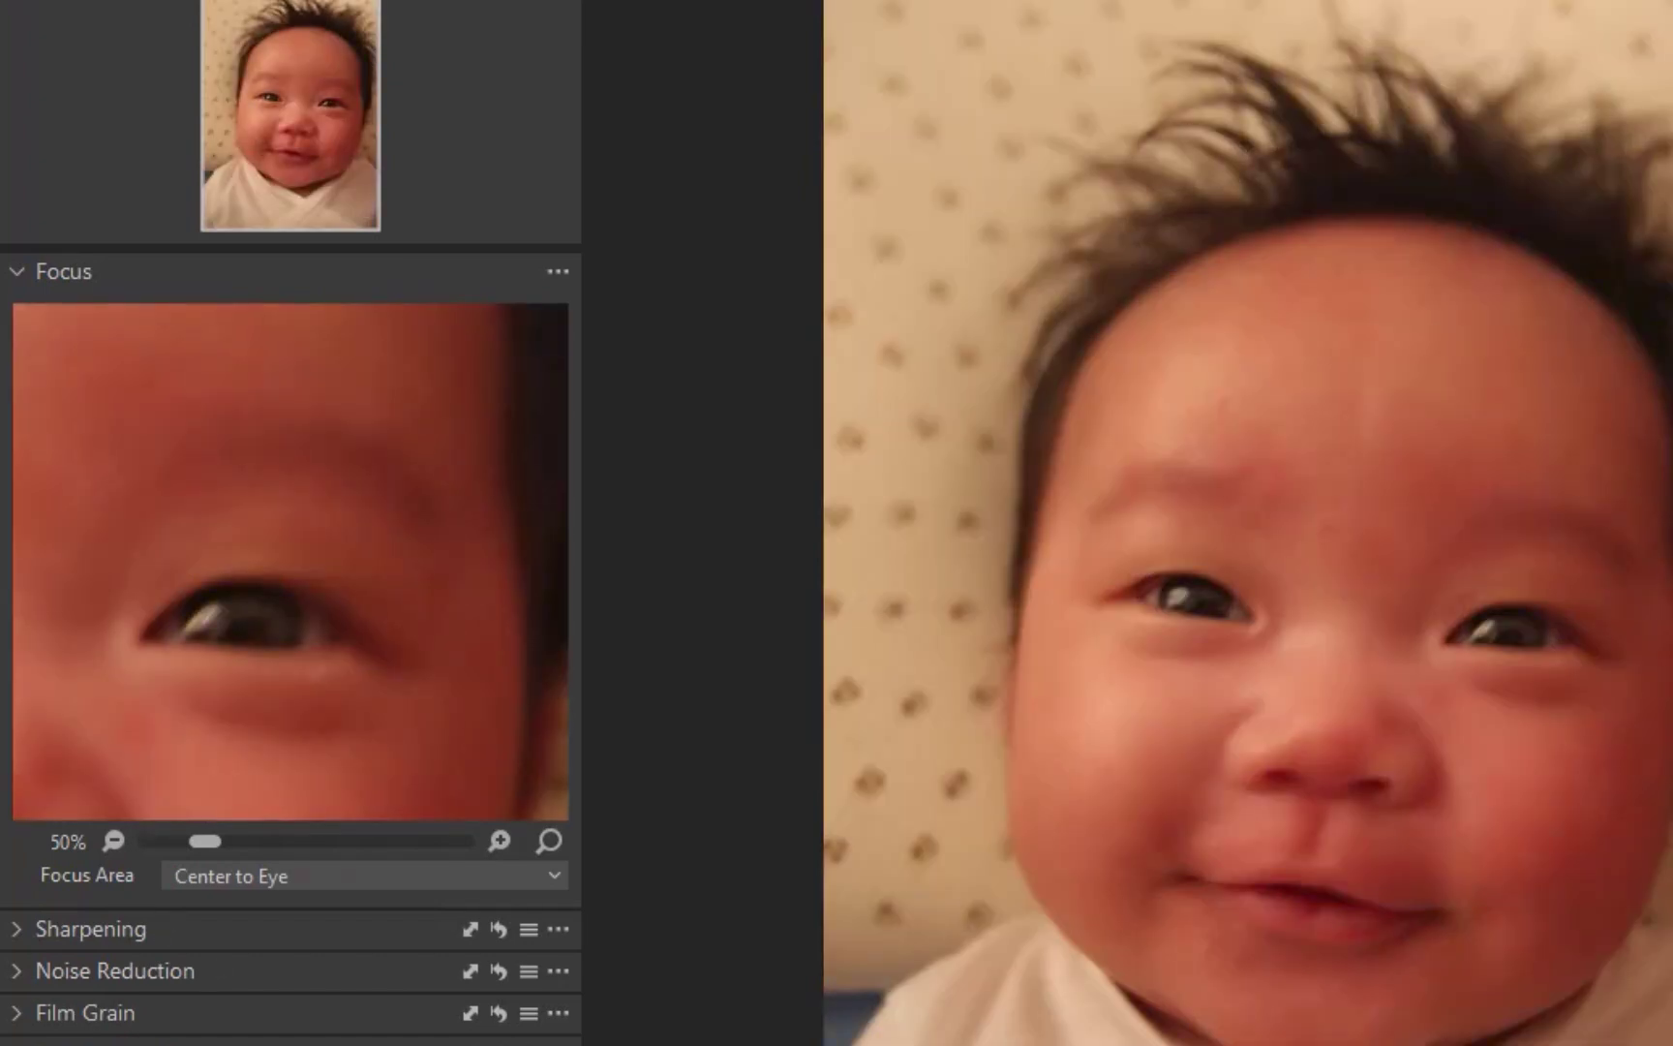
{"action": "key", "text": "Right"}
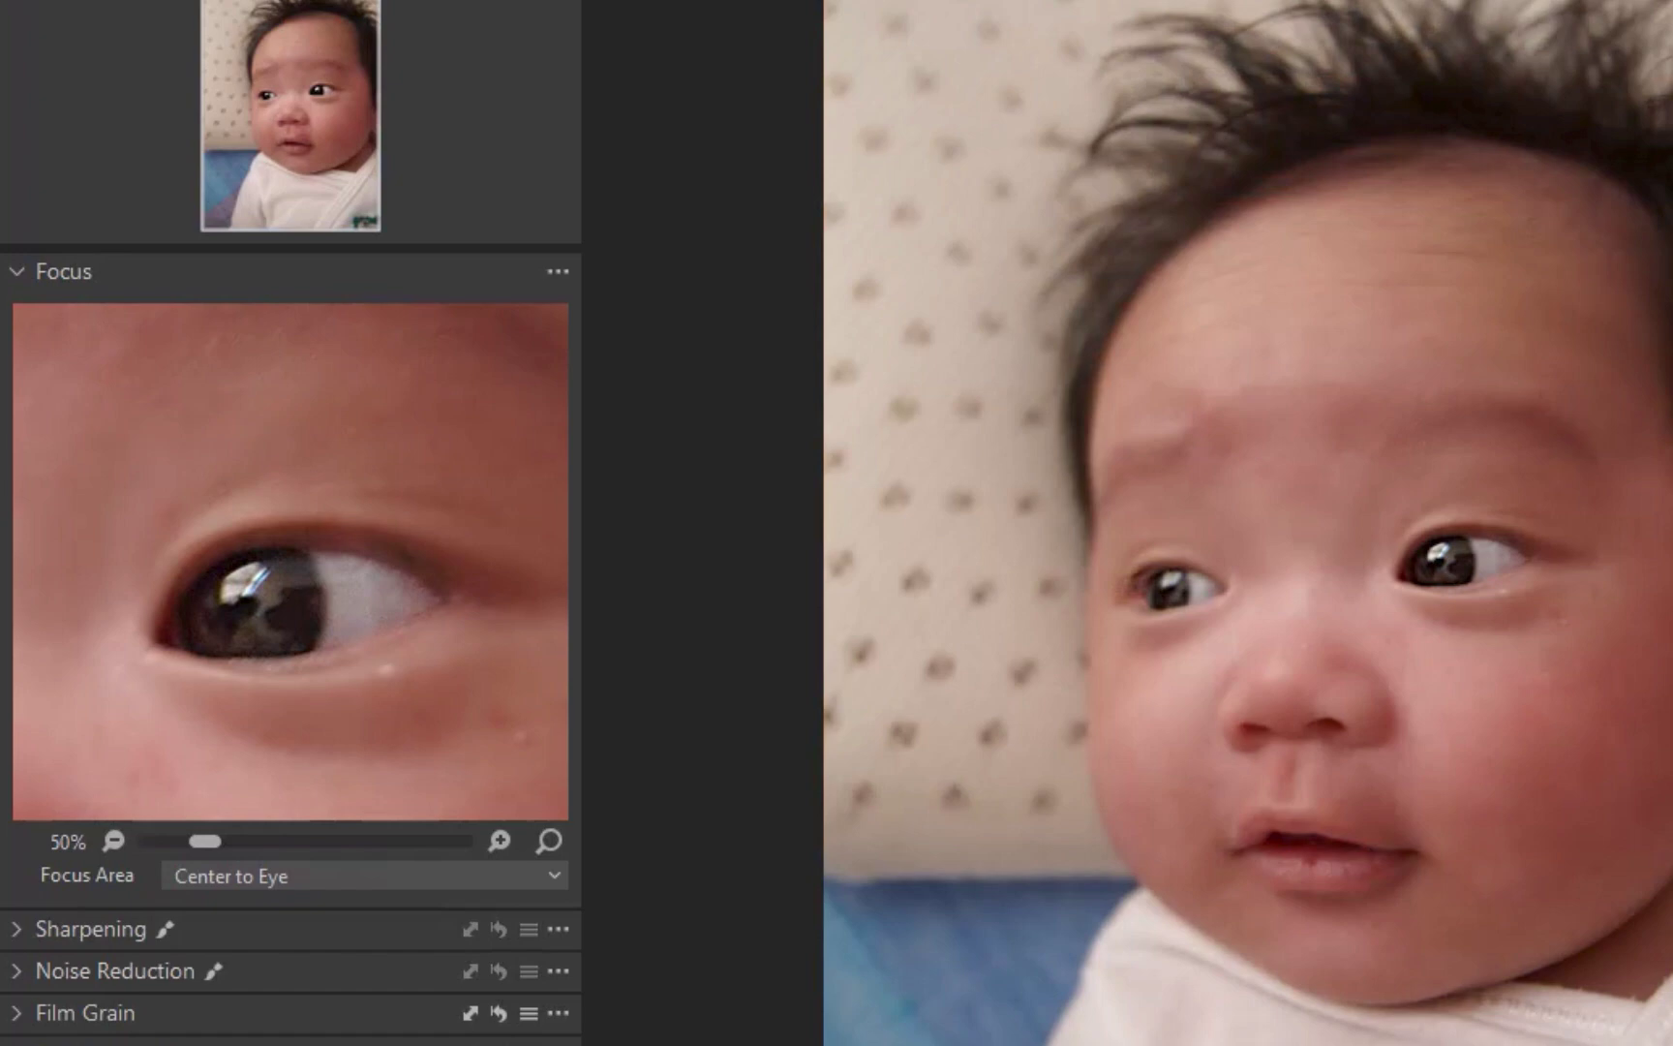
{"action": "key", "text": "Right"}
{"action": "key", "text": "Right"}
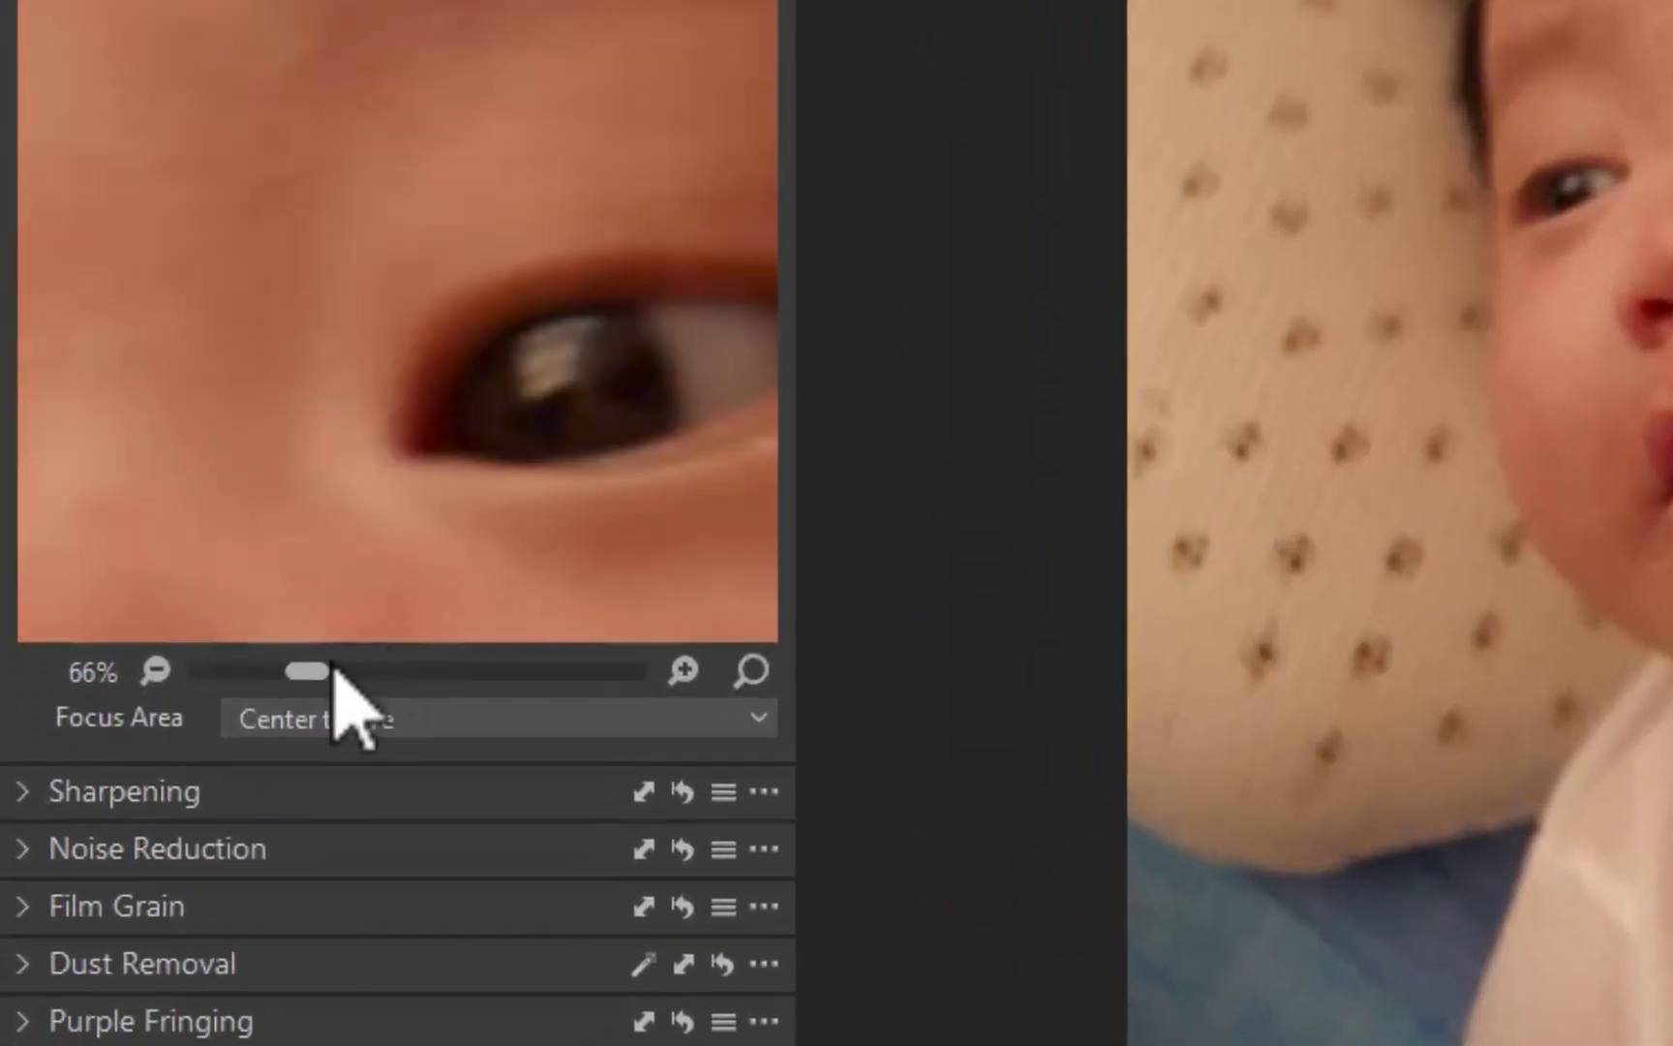
{"action": "left_click_drag", "start_coordinate": [330, 670], "coordinate": [291, 672]}
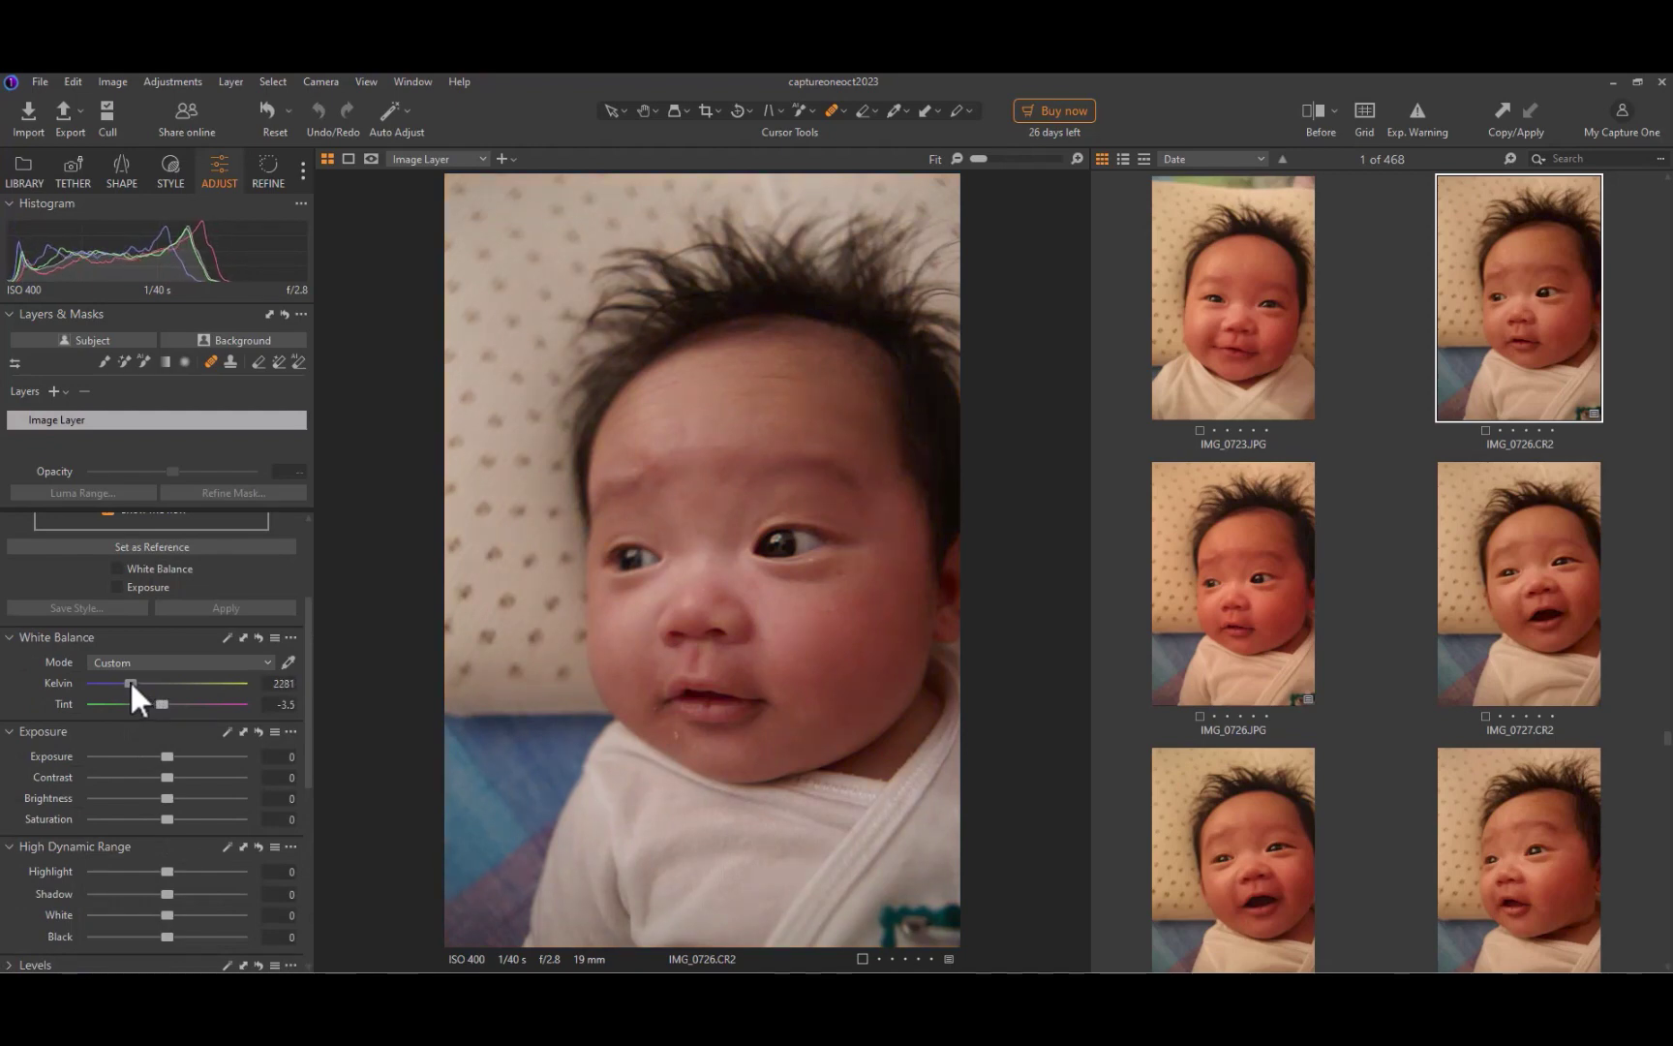
Lower the Kelvin to cool the photo to about 2146 K and nudge exposure up to about 0.19.
{"action": "mouse_move", "coordinate": [130, 679]}
{"action": "left_mouse_down"}
{"action": "mouse_move", "coordinate": [101, 680]}
{"action": "mouse_move", "coordinate": [165, 697]}
{"action": "mouse_move", "coordinate": [105, 684]}
{"action": "mouse_move", "coordinate": [132, 699]}
{"action": "left_mouse_up"}
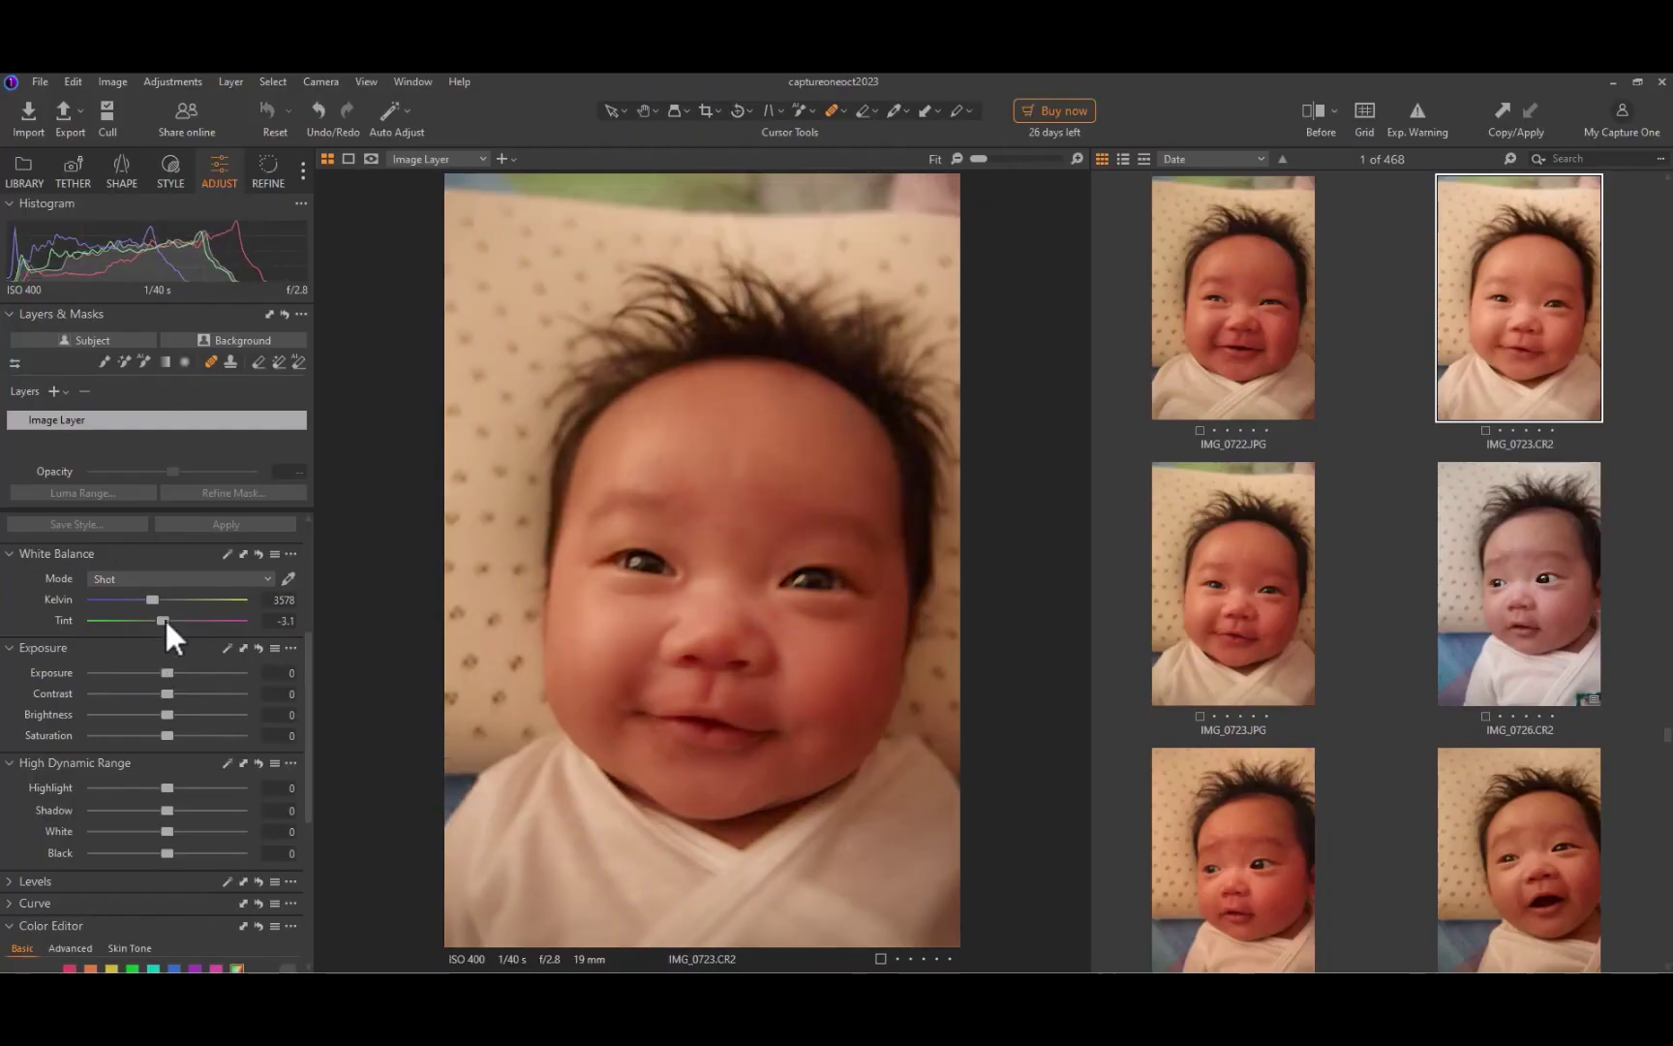
{"action": "left_click_drag", "start_coordinate": [163, 599], "coordinate": [121, 602]}
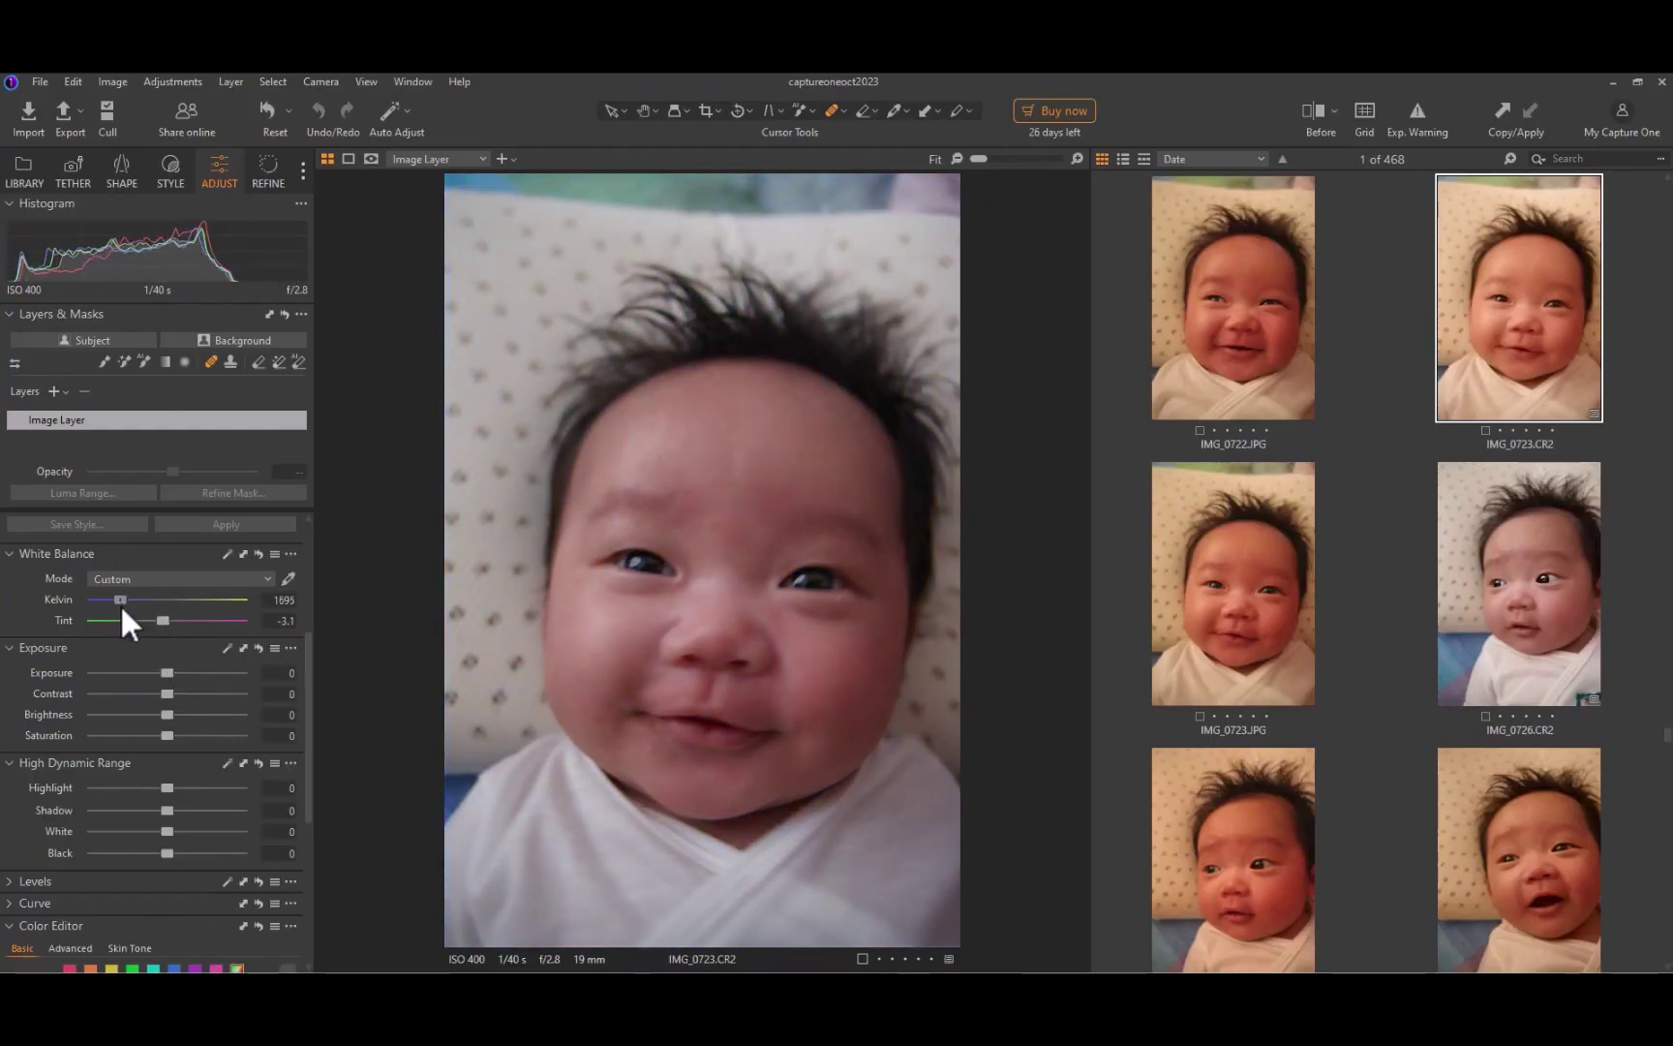
{"action": "left_click_drag", "start_coordinate": [165, 672], "coordinate": [173, 672]}
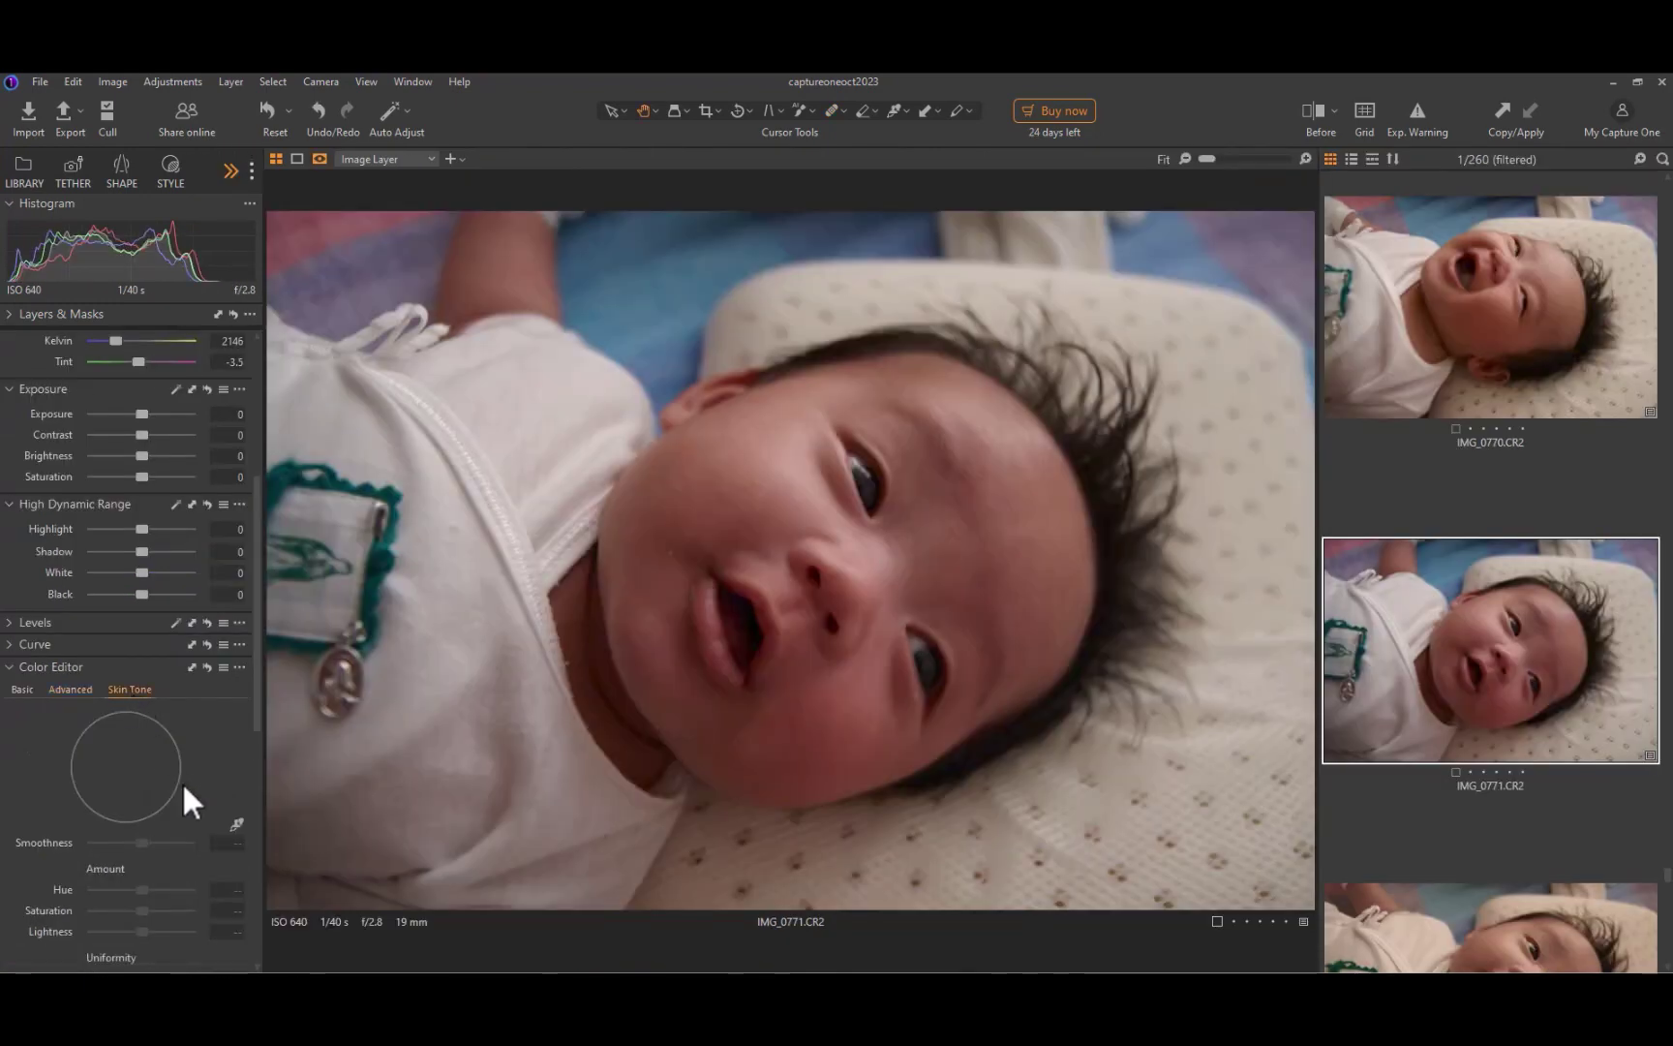
Sample the baby's facial skin tone, then set Hue 5, Saturation about -17, Lightness 0.2.
{"action": "left_click", "coordinate": [236, 823]}
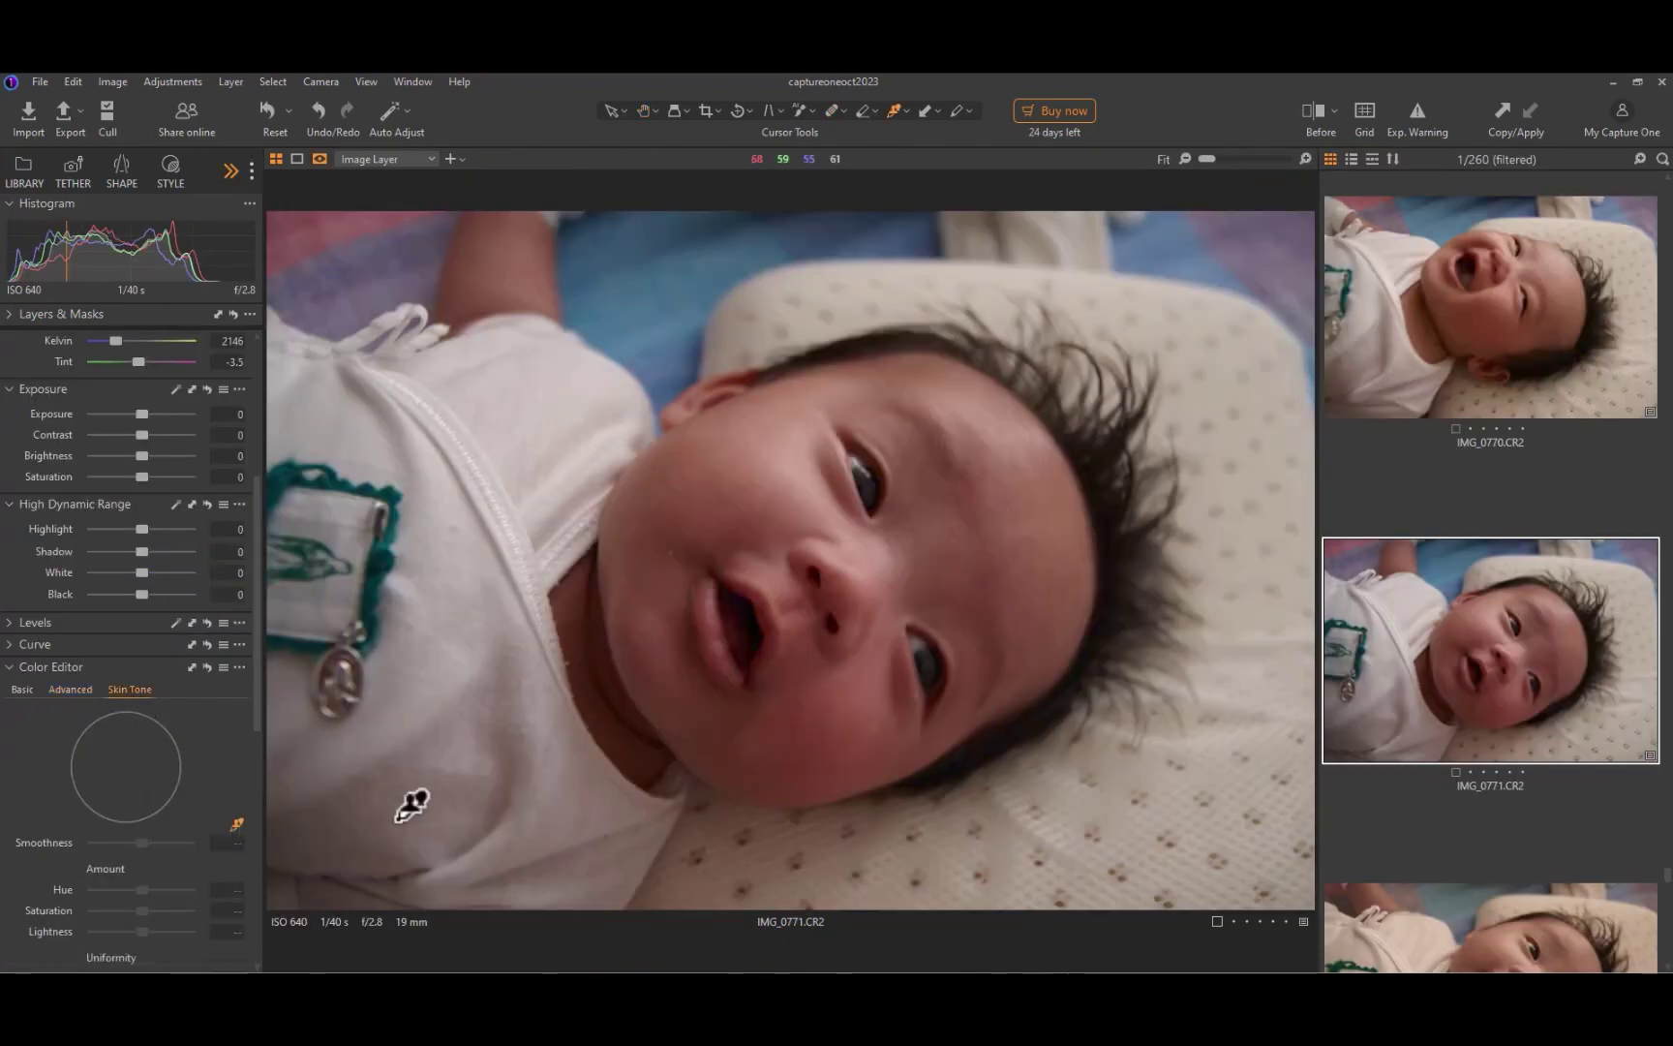
{"action": "left_click", "coordinate": [818, 689]}
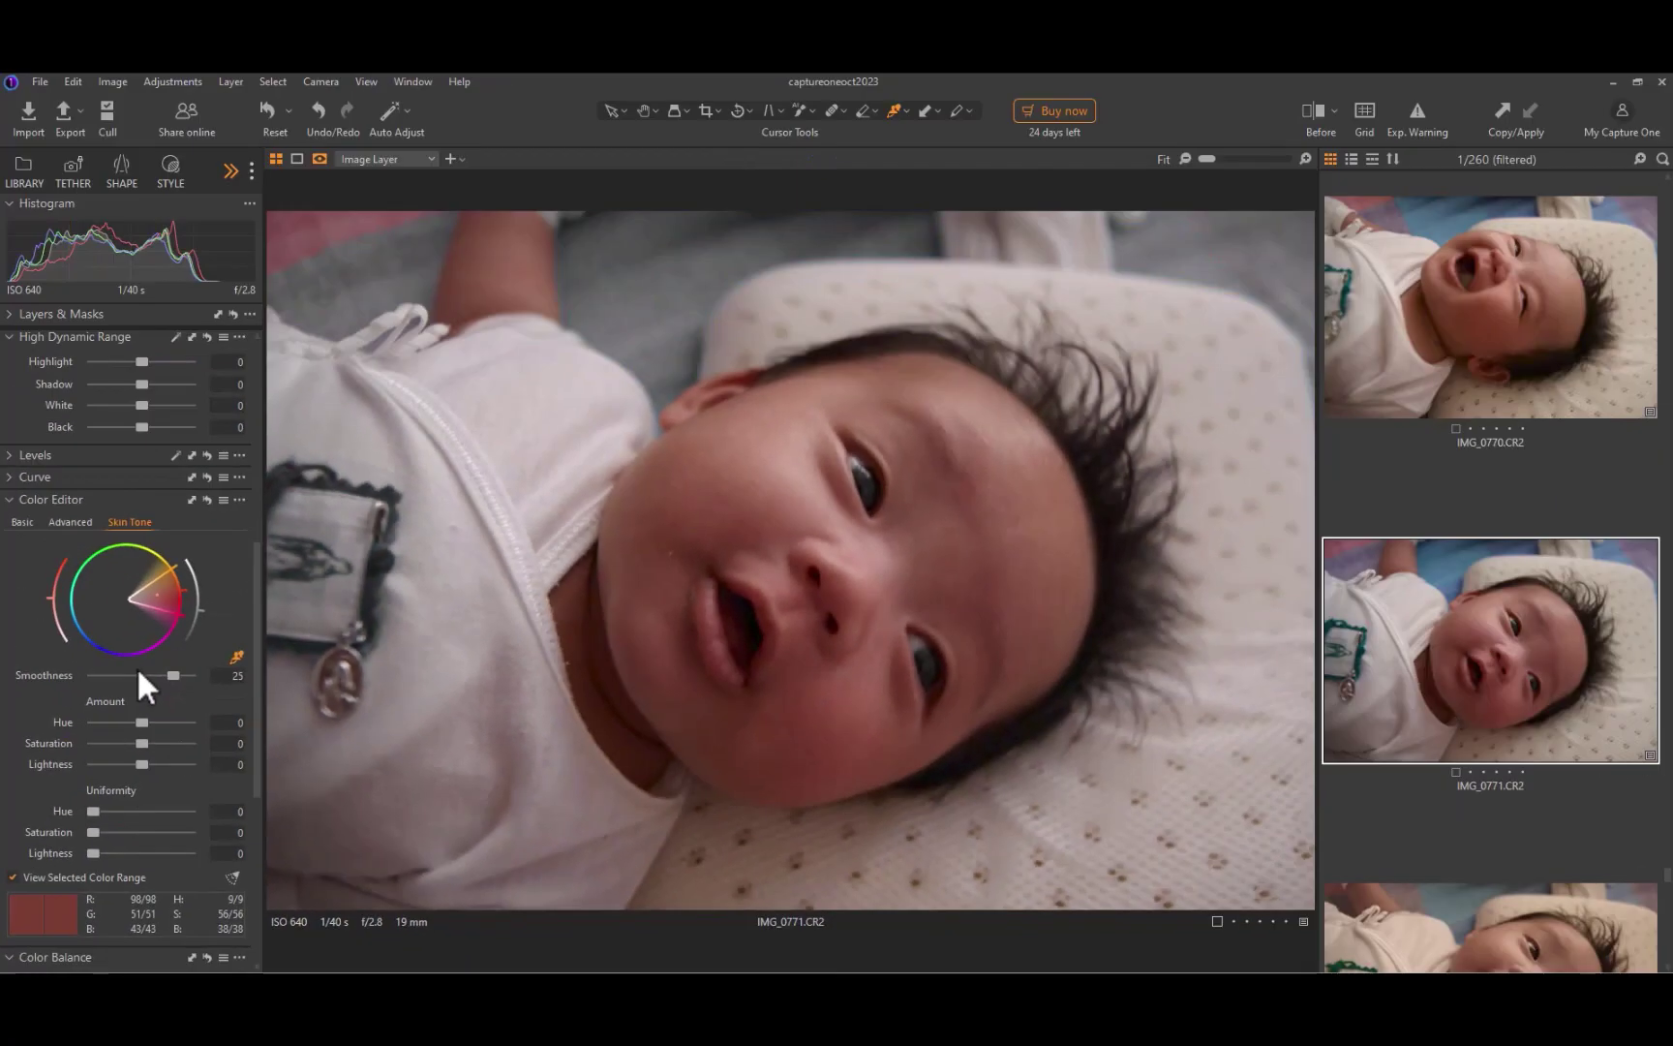
{"action": "scroll", "coordinate": [136, 666], "scroll_direction": "down", "scroll_amount": 3}
{"action": "left_click_drag", "start_coordinate": [142, 555], "coordinate": [190, 554]}
{"action": "left_click_drag", "start_coordinate": [141, 576], "coordinate": [112, 576]}
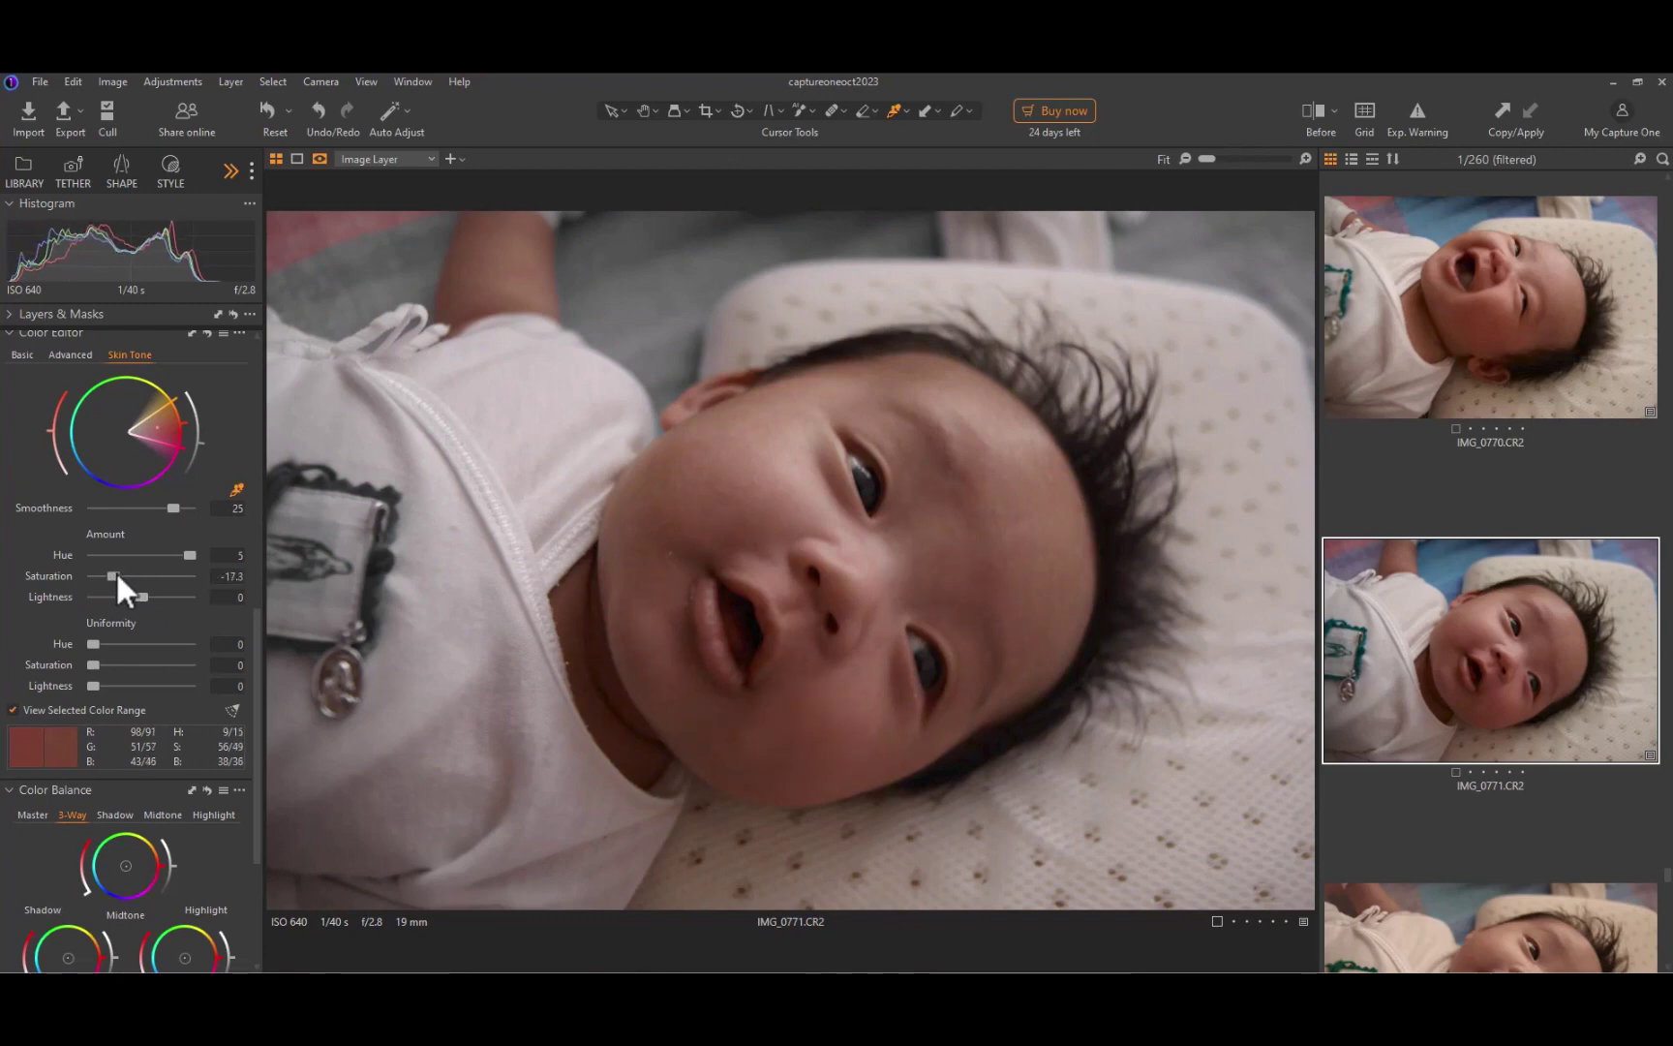
{"action": "left_click_drag", "start_coordinate": [141, 598], "coordinate": [147, 597]}
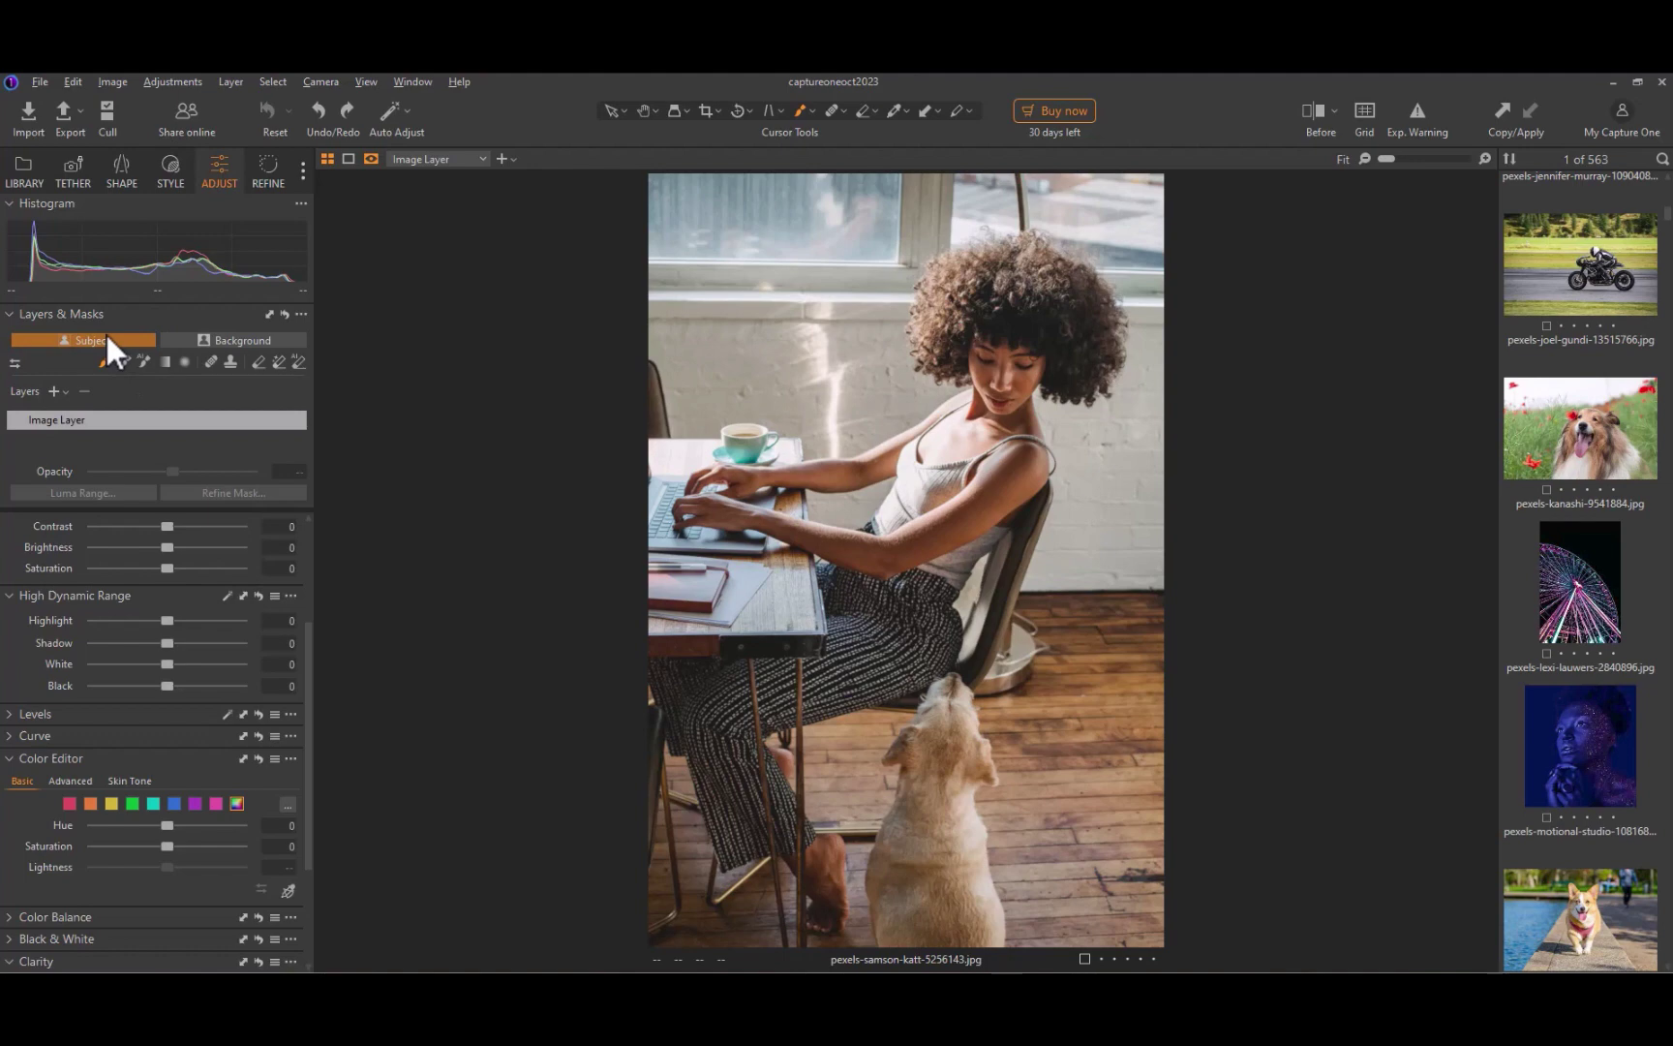
Auto-mask the subject and display the mask in grayscale.
{"action": "left_click", "coordinate": [106, 339]}
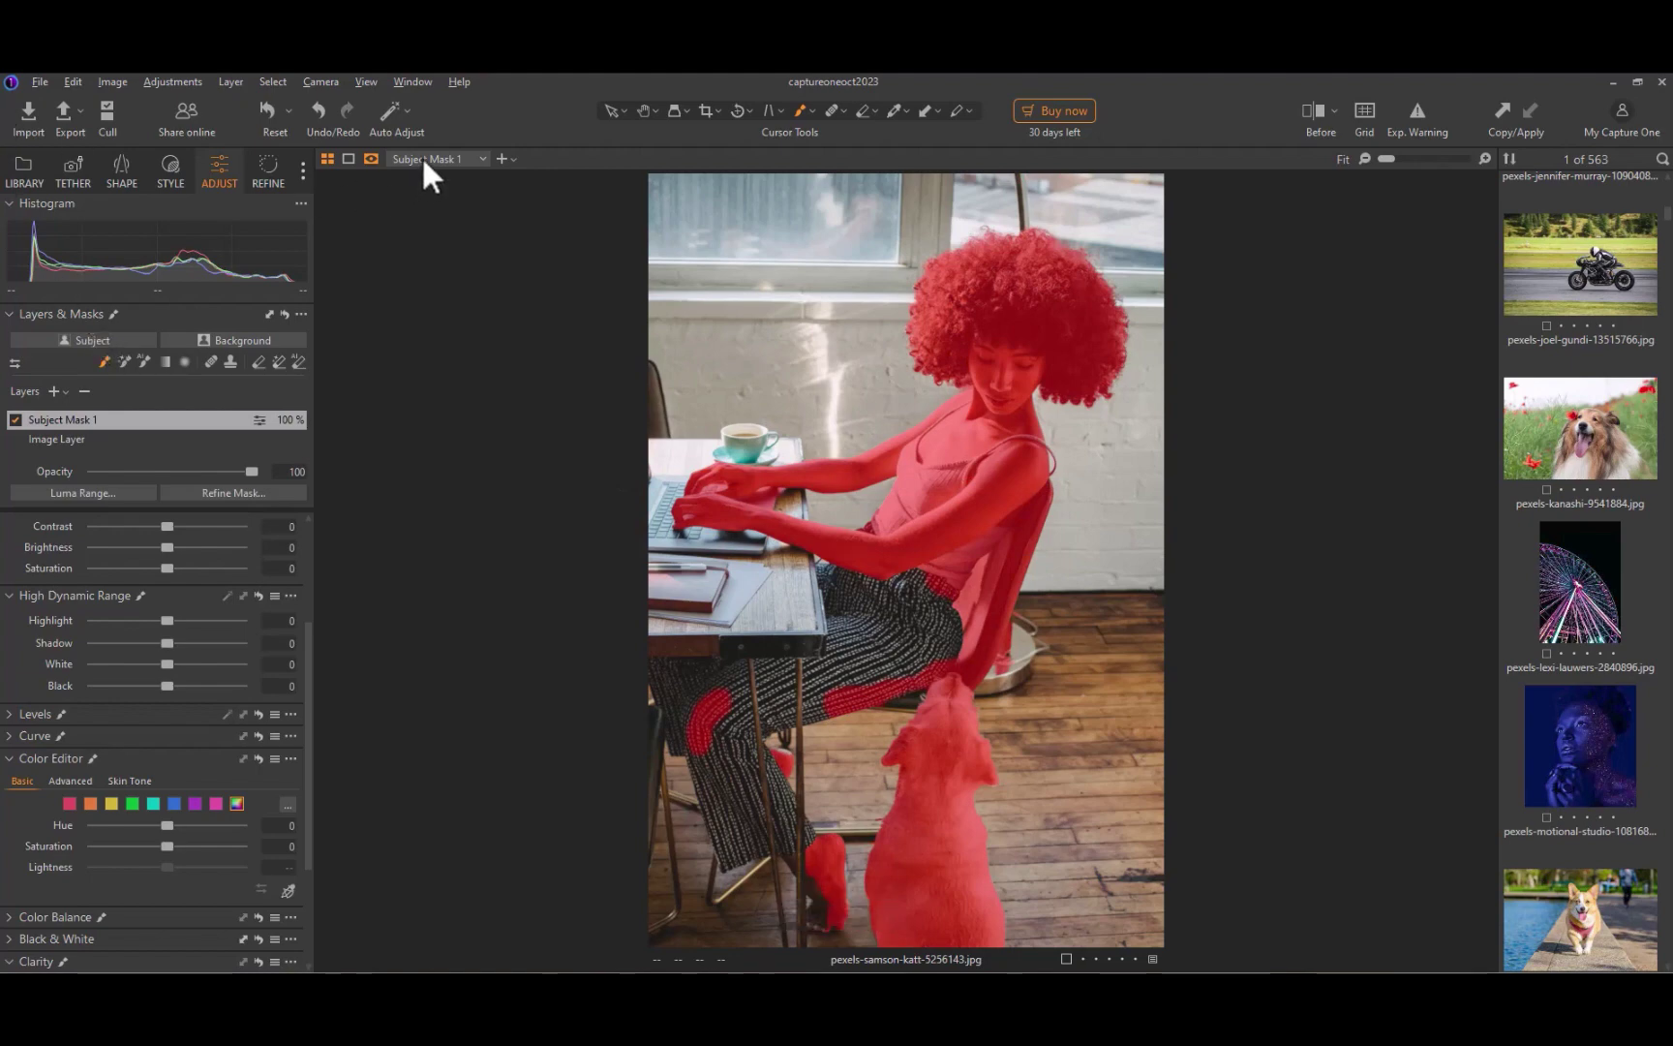
{"action": "left_click", "coordinate": [363, 155]}
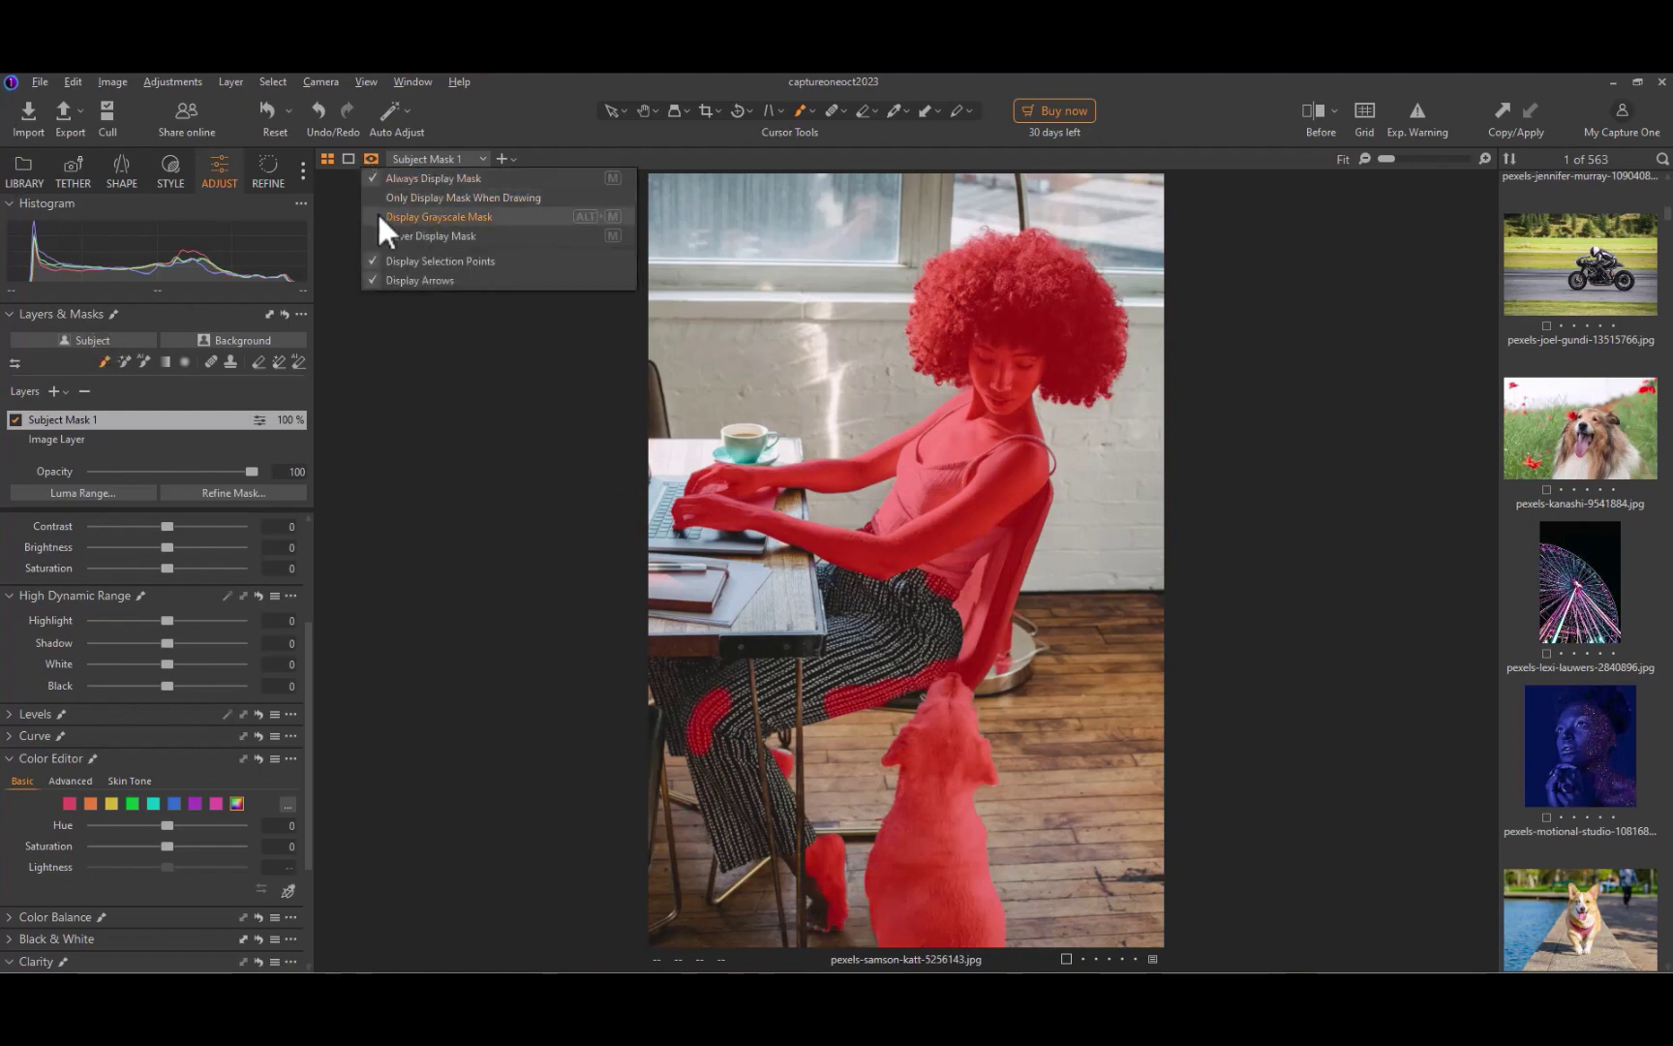
{"action": "left_click", "coordinate": [376, 210]}
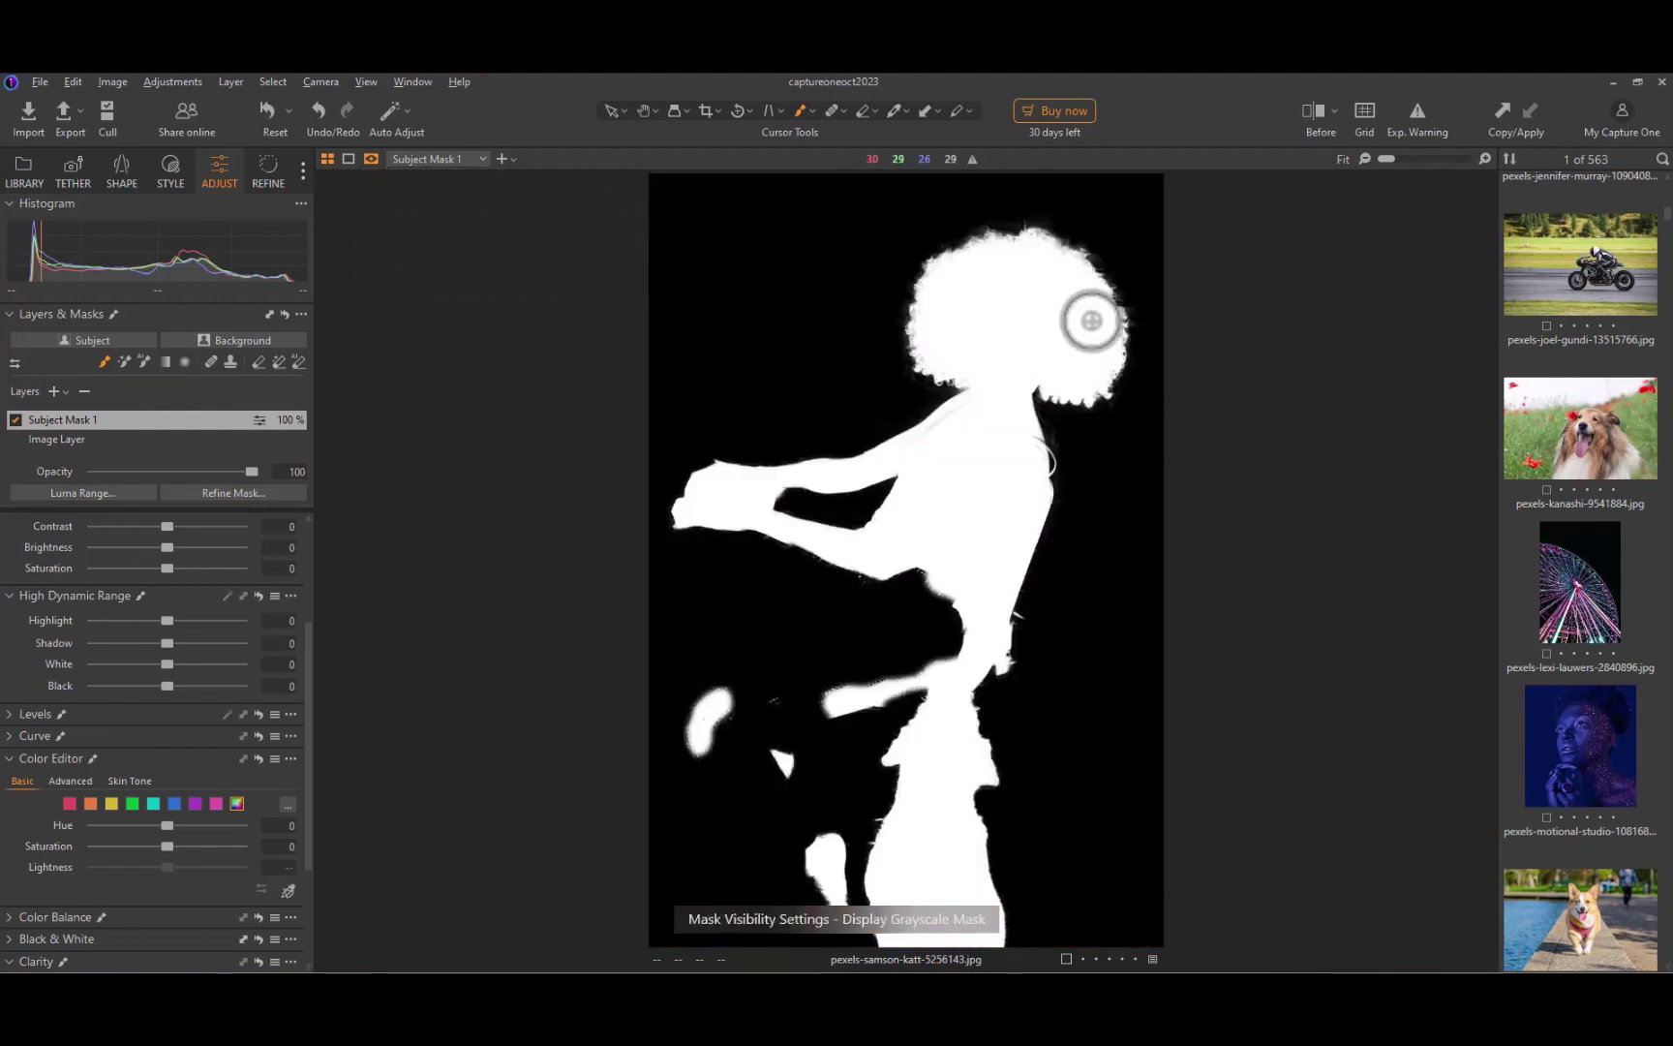
{"action": "scroll", "coordinate": [1080, 321], "scroll_direction": "up", "scroll_amount": 2}
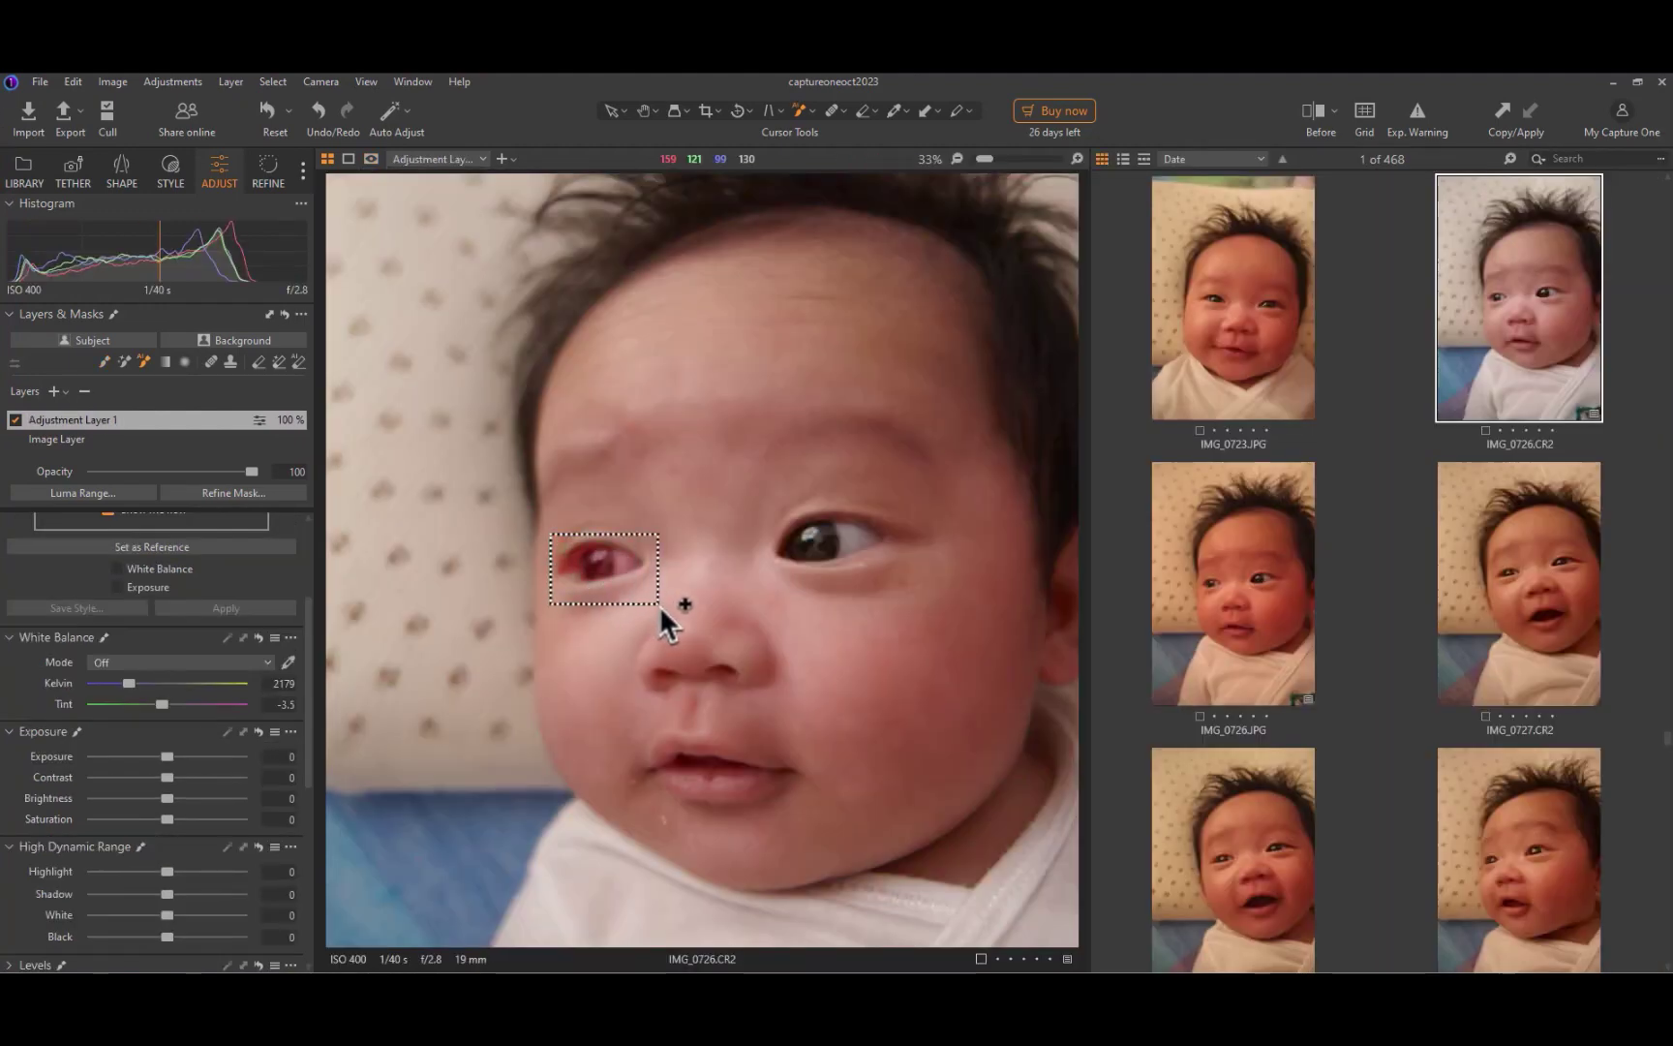
Remove red-eye by boxing the baby's left and right eyes.
{"action": "left_click_drag", "start_coordinate": [658, 605], "coordinate": [669, 608]}
{"action": "left_click_drag", "start_coordinate": [763, 511], "coordinate": [783, 541]}
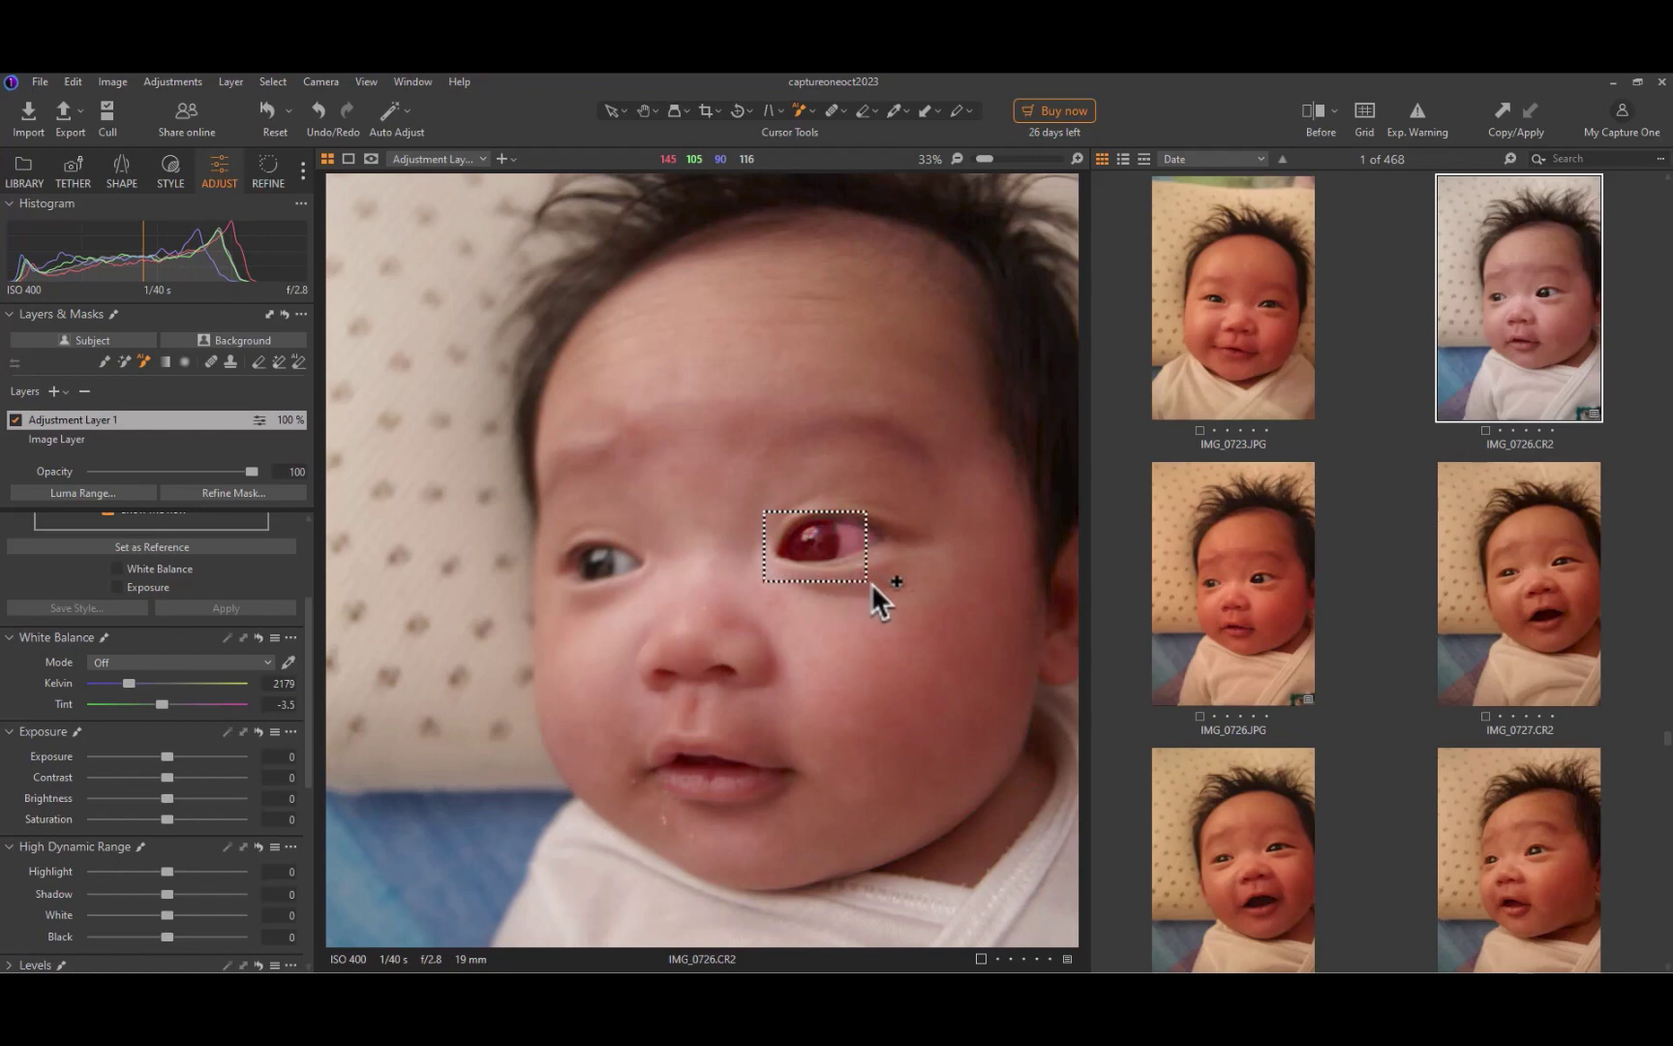
{"action": "left_click_drag", "start_coordinate": [897, 589], "coordinate": [898, 589]}
Raise Exposure on the clothes layer to brighten the clothing.
{"action": "scroll", "coordinate": [168, 709], "scroll_direction": "down", "scroll_amount": 1}
{"action": "left_click_drag", "start_coordinate": [168, 709], "coordinate": [172, 709]}
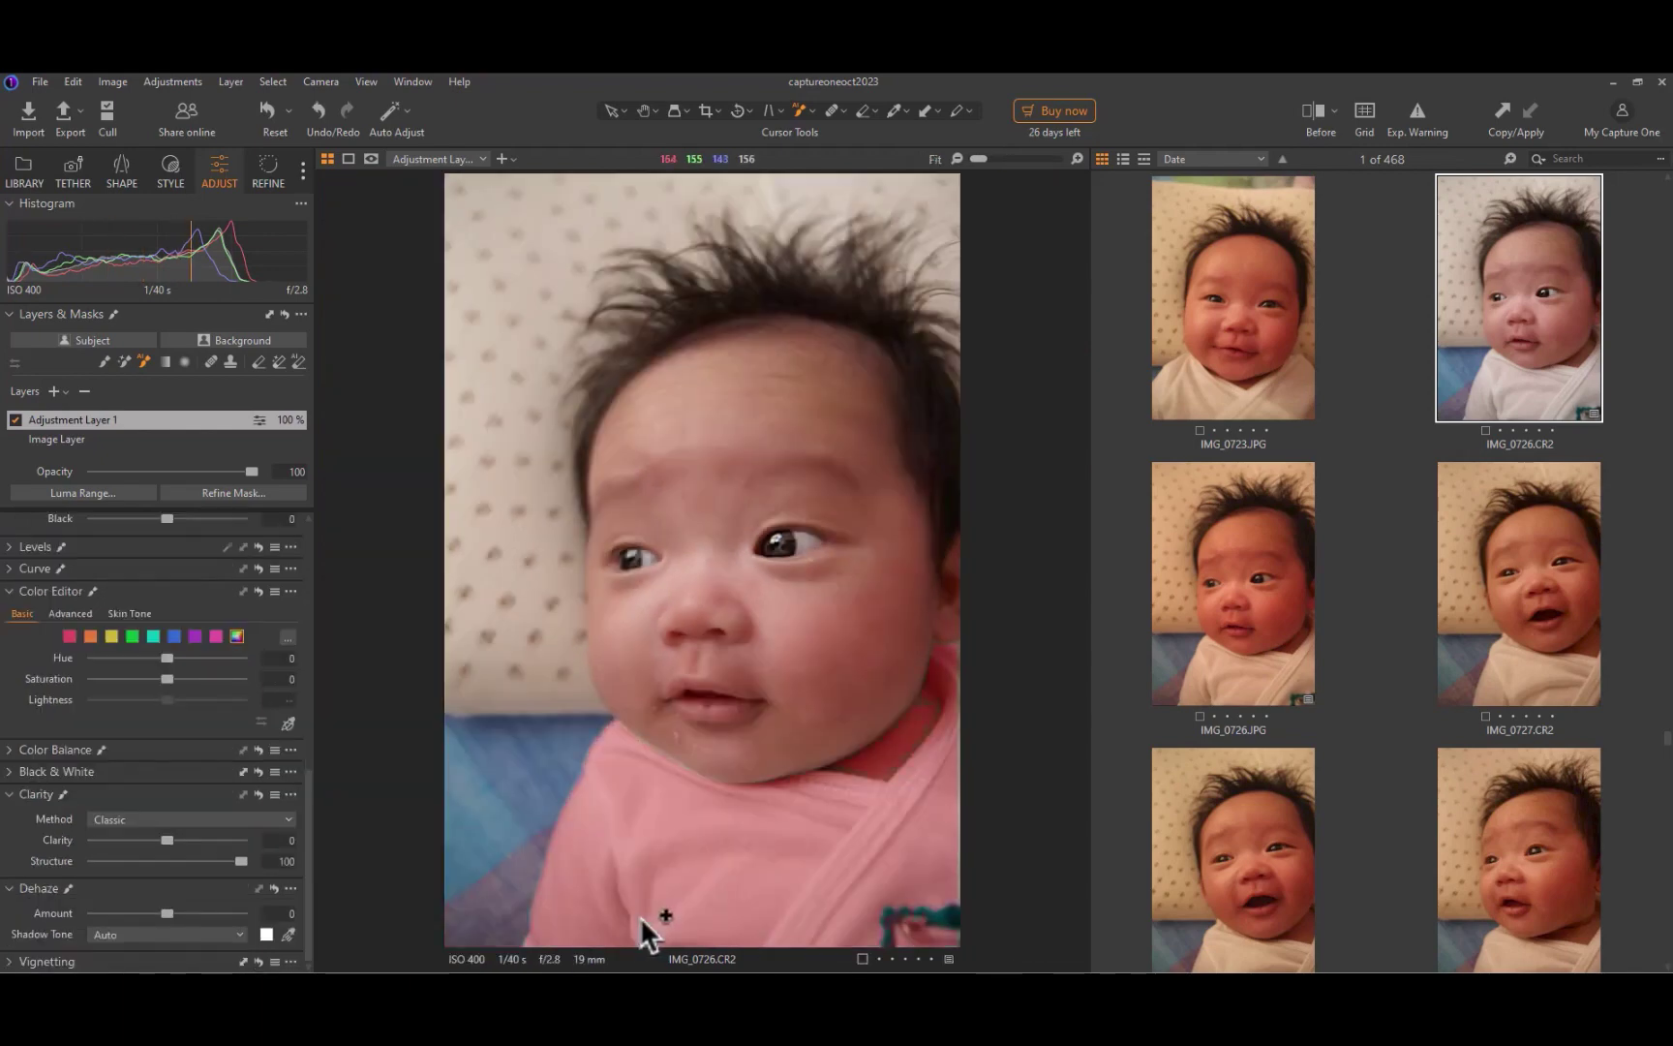
{"action": "left_click_drag", "start_coordinate": [170, 628], "coordinate": [166, 695]}
{"action": "key", "text": "Up"}
{"action": "key", "text": "Up"}
{"action": "key", "text": "Up"}
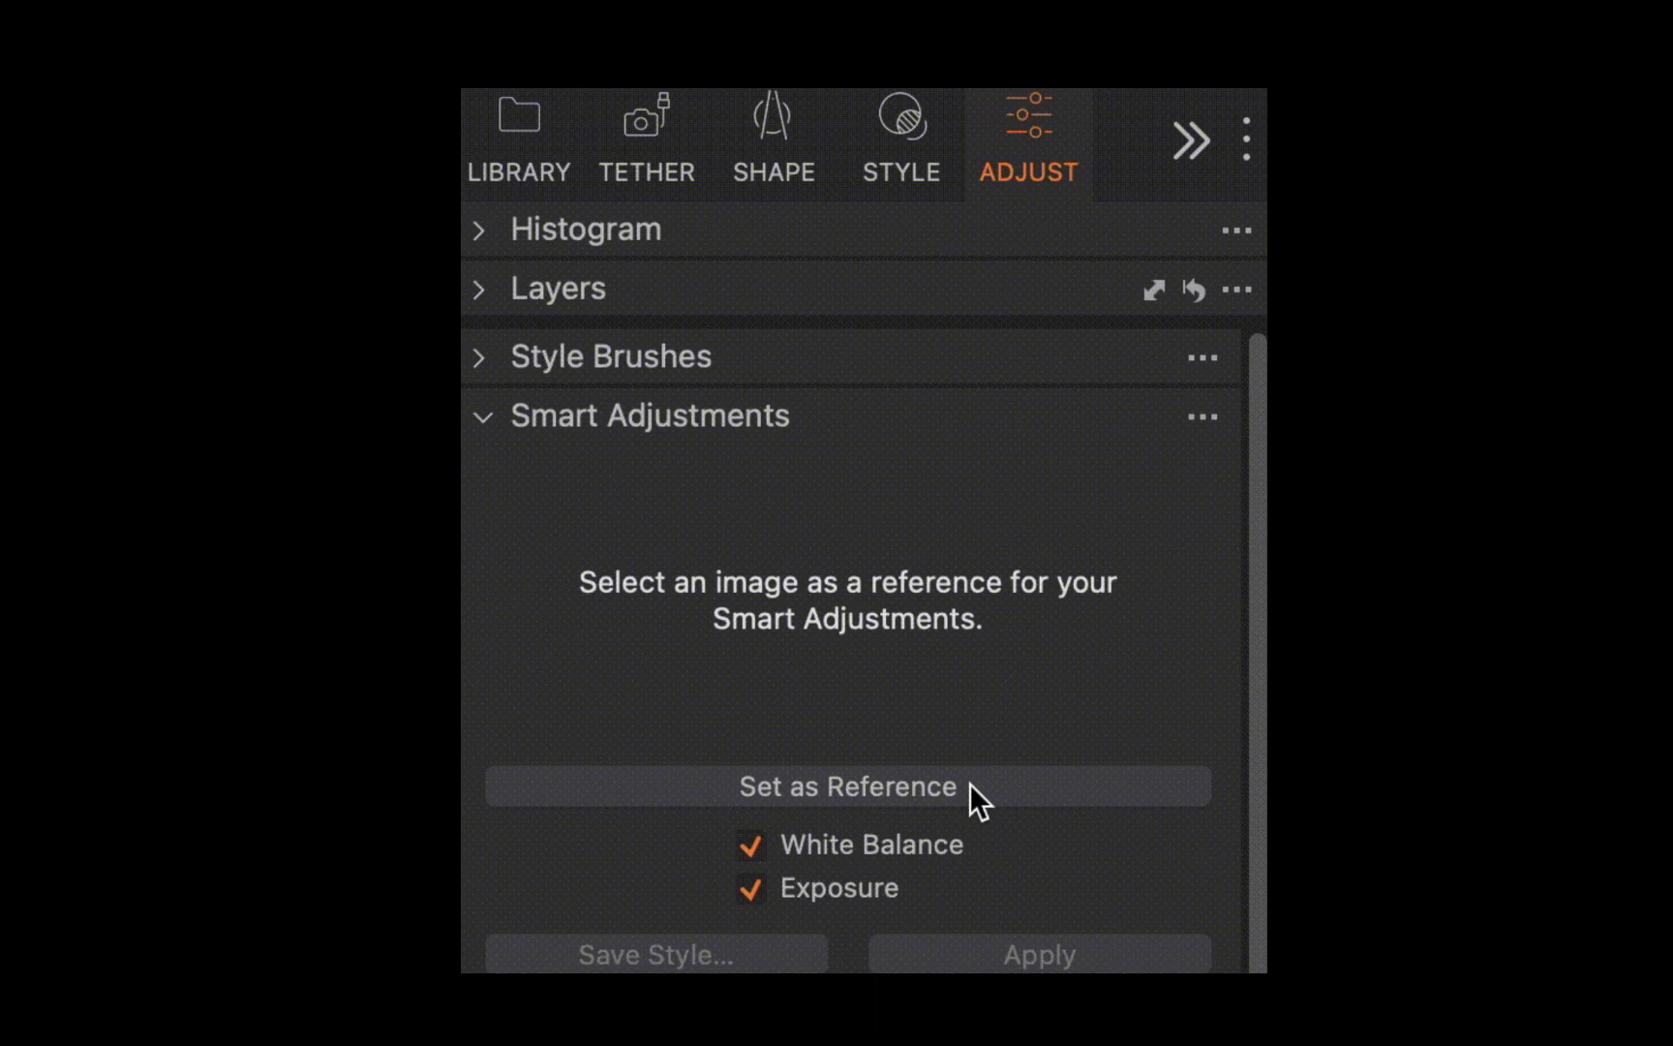
Make this photo the Smart Adjustments reference and apply its white balance and exposure.
{"action": "left_click", "coordinate": [969, 786]}
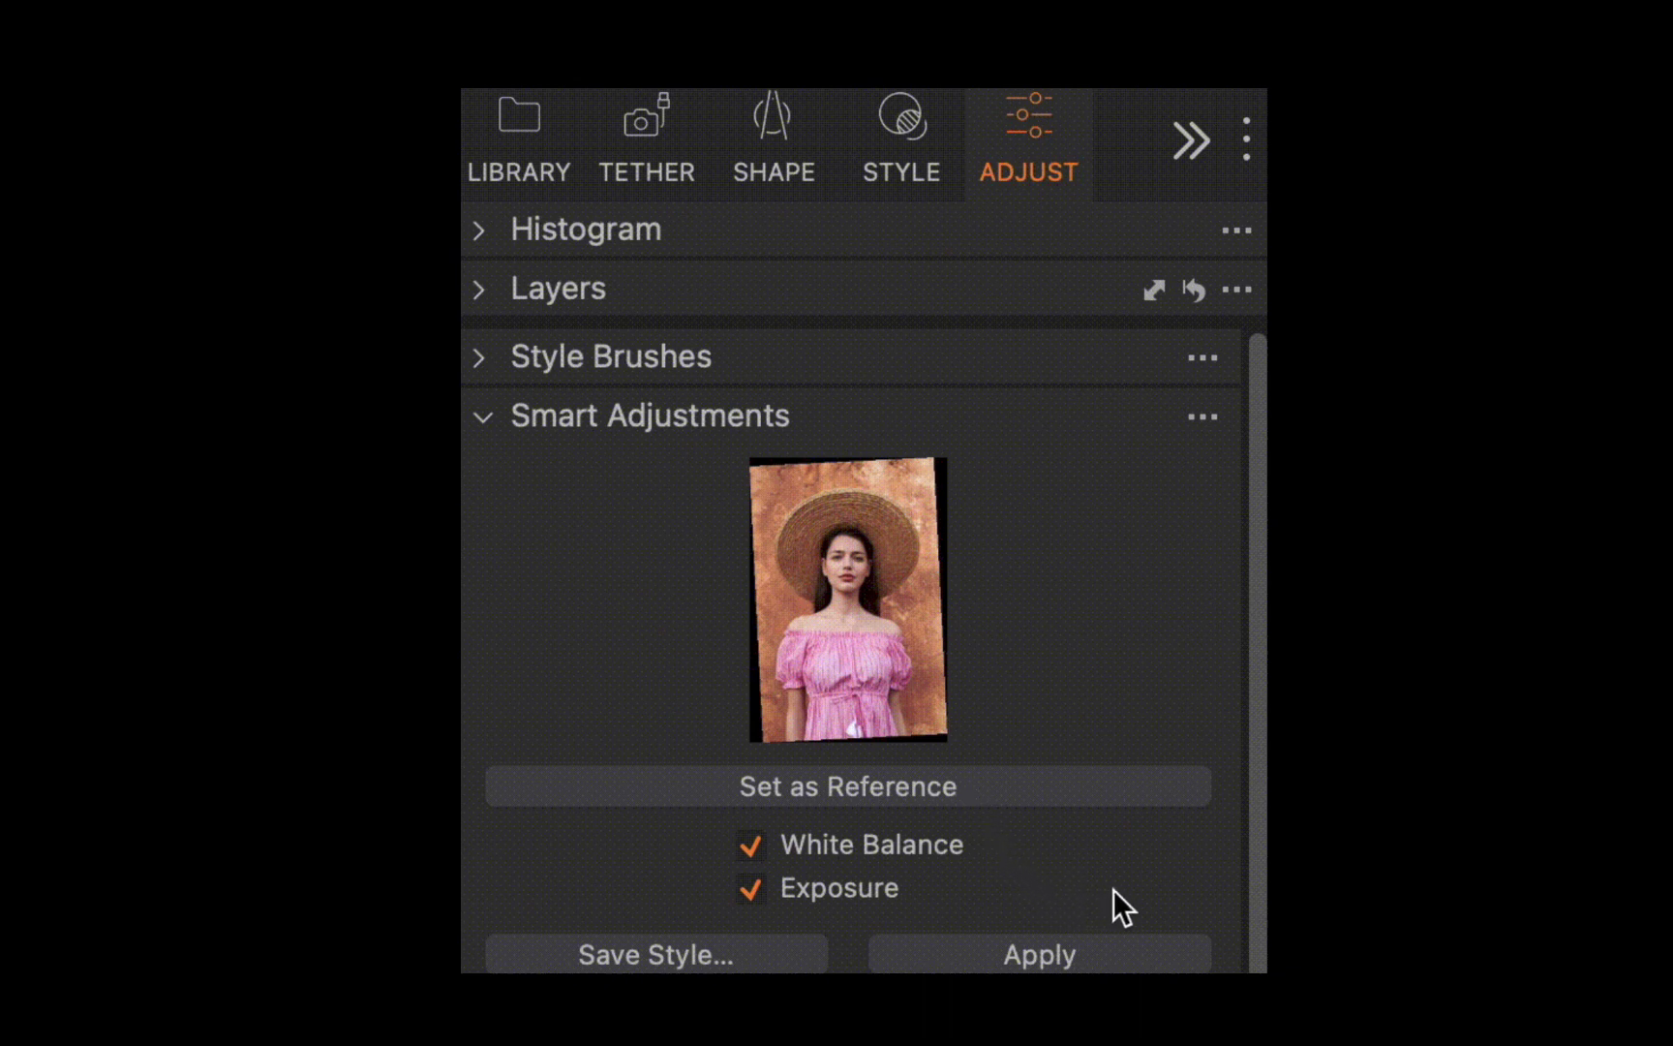
{"action": "left_click", "coordinate": [1110, 958]}
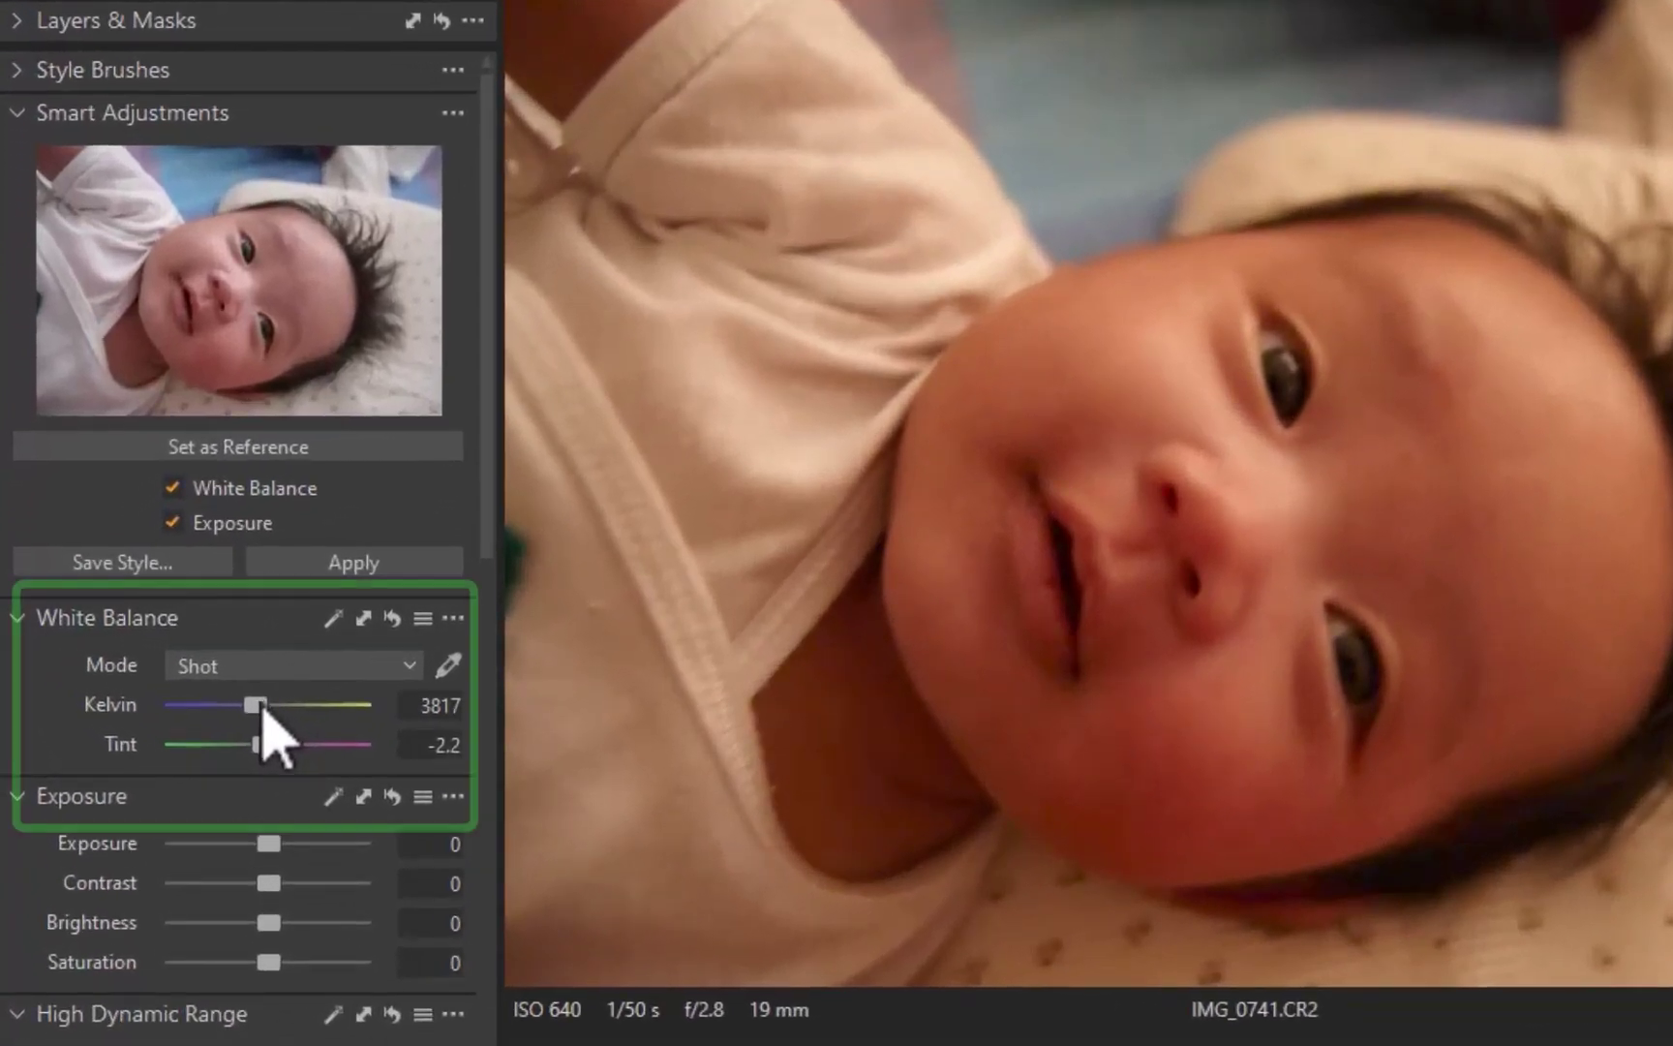
Set IMG_0741 to 1712 K and exposure 0.58, make it the reference, and apply to selected portraits.
{"action": "left_click_drag", "start_coordinate": [261, 710], "coordinate": [209, 711]}
{"action": "left_click_drag", "start_coordinate": [268, 843], "coordinate": [283, 845]}
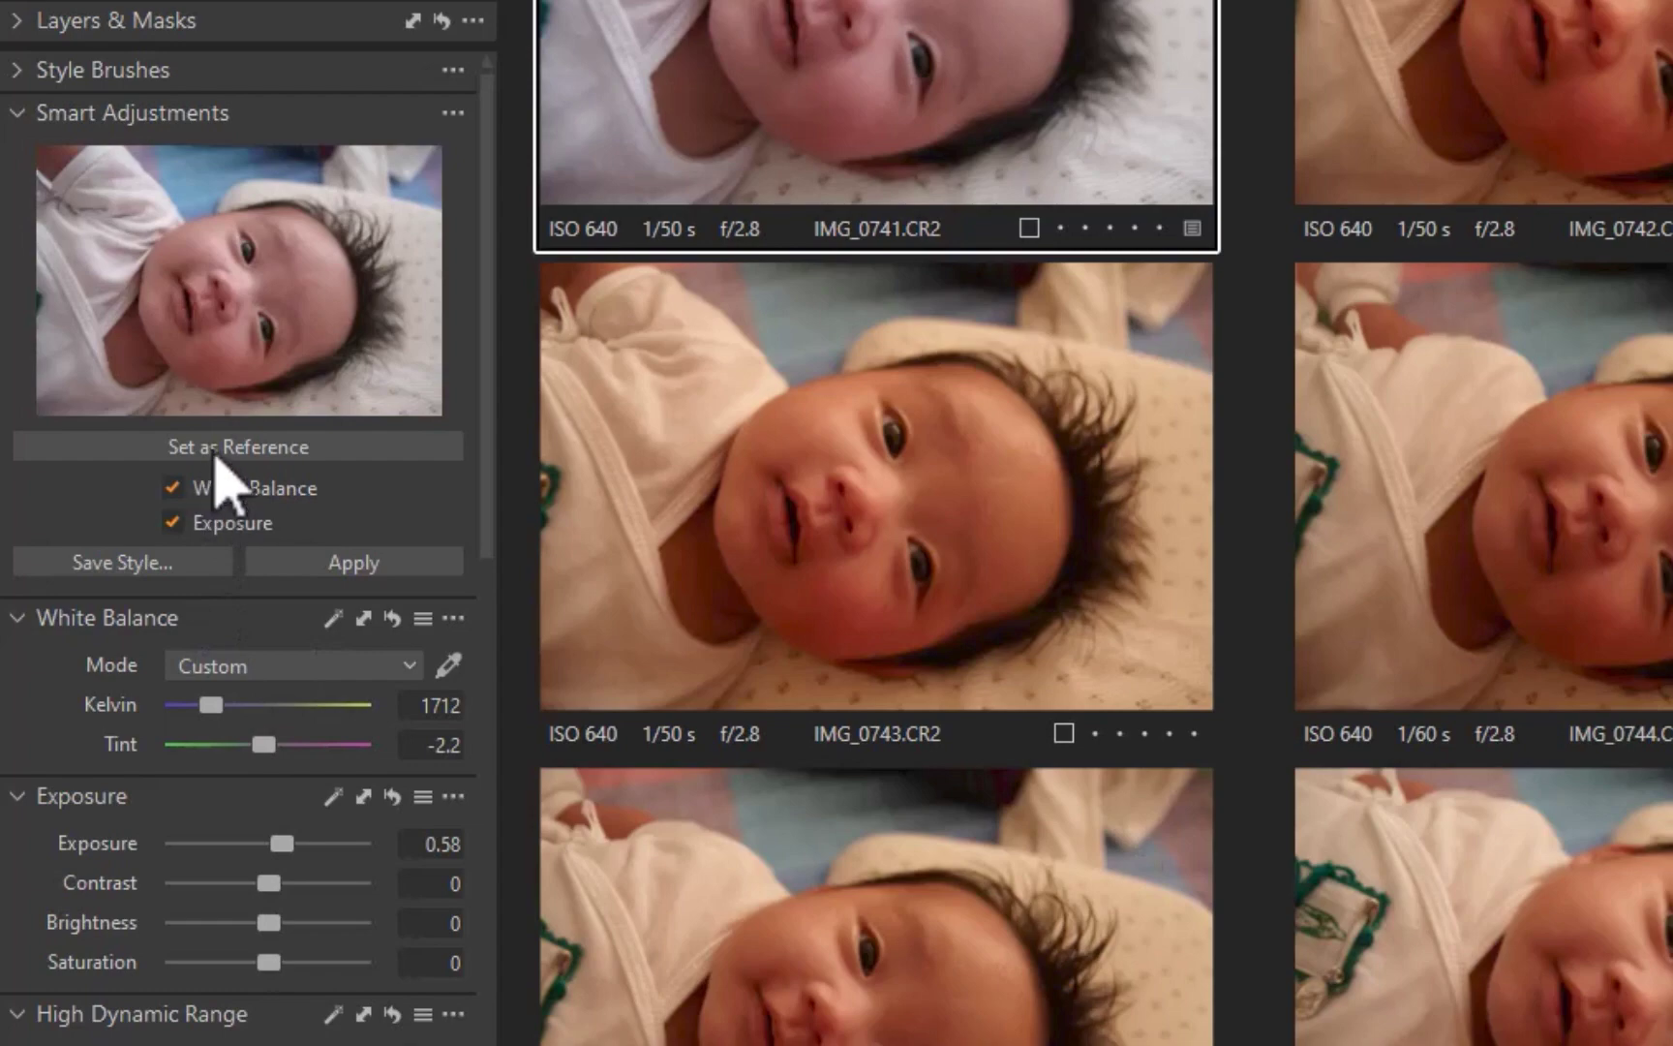
{"action": "left_click", "coordinate": [215, 455]}
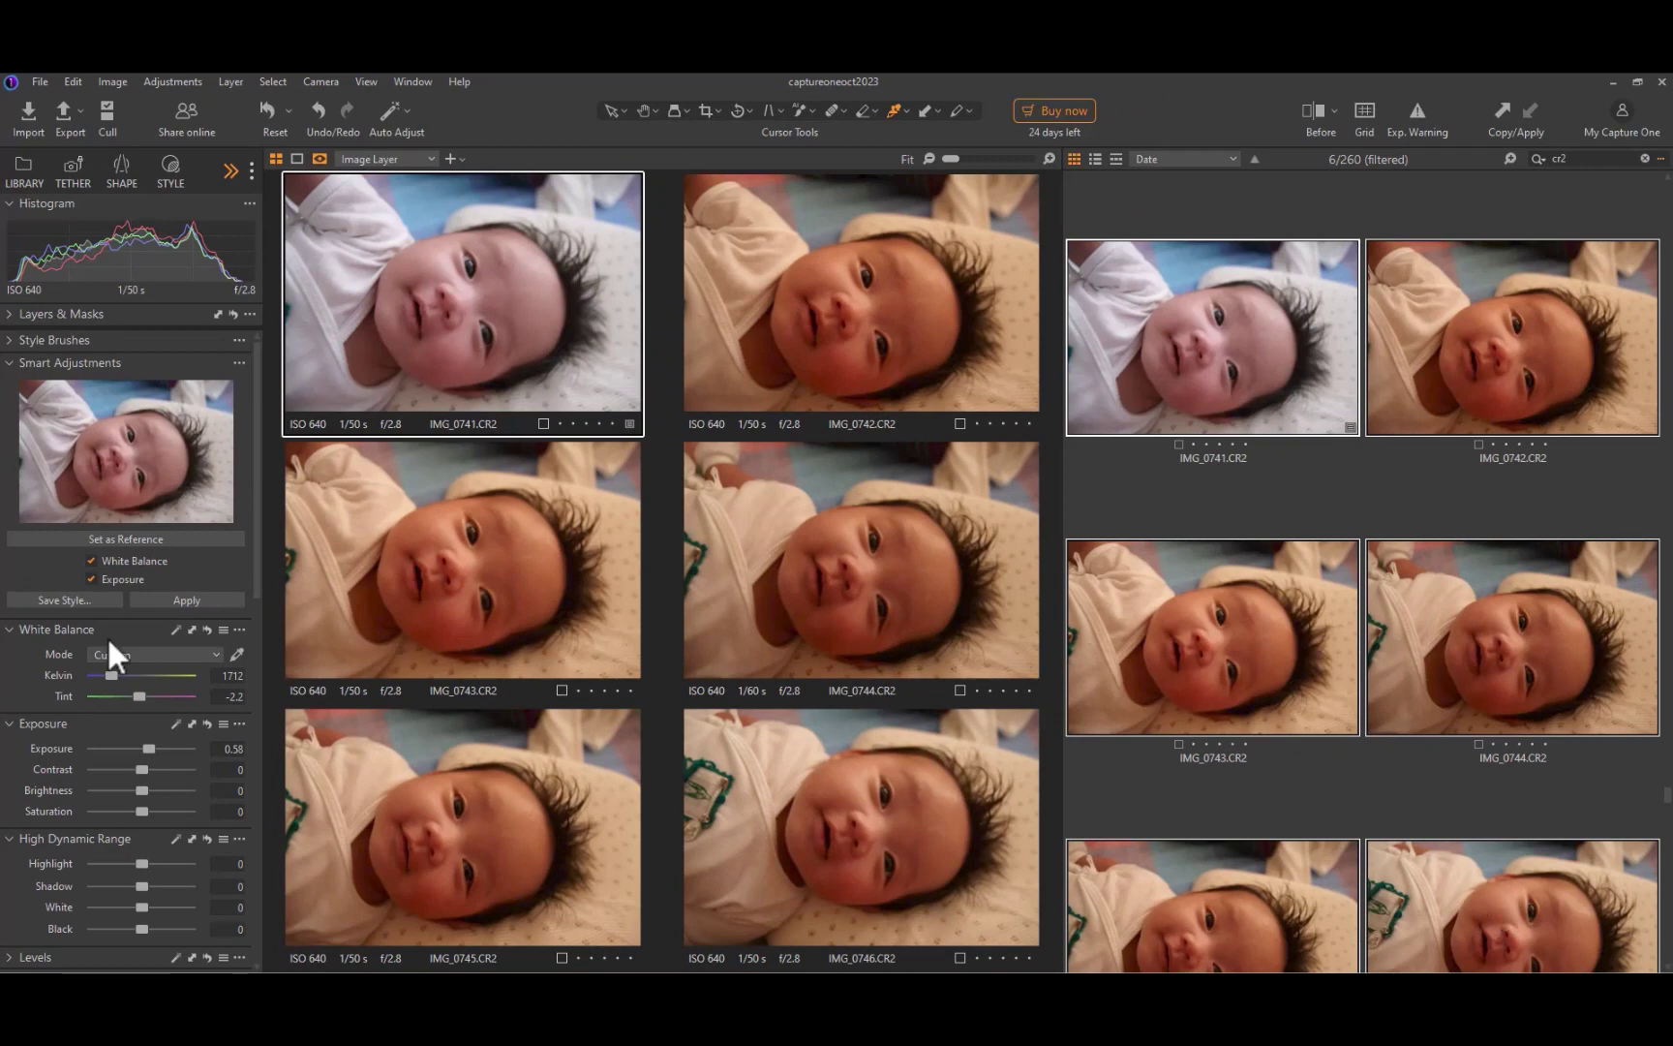
{"action": "left_click", "coordinate": [111, 538]}
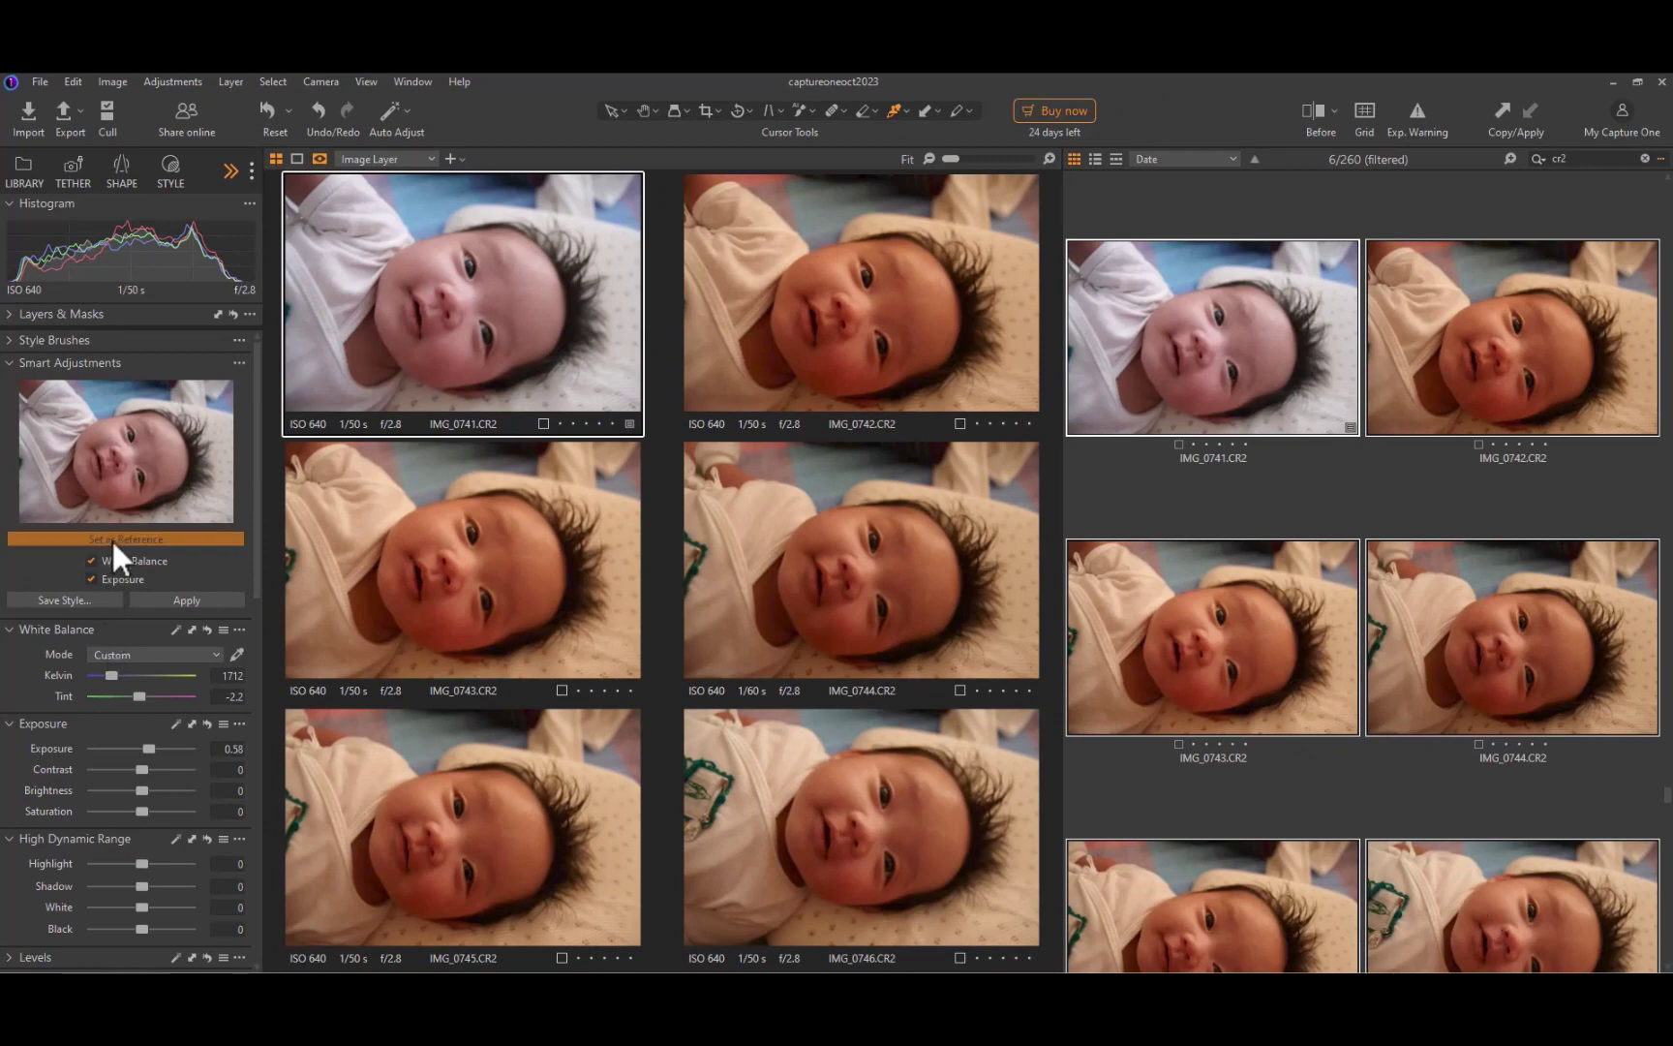
{"action": "left_click", "coordinate": [111, 538]}
{"action": "left_click", "coordinate": [206, 599]}
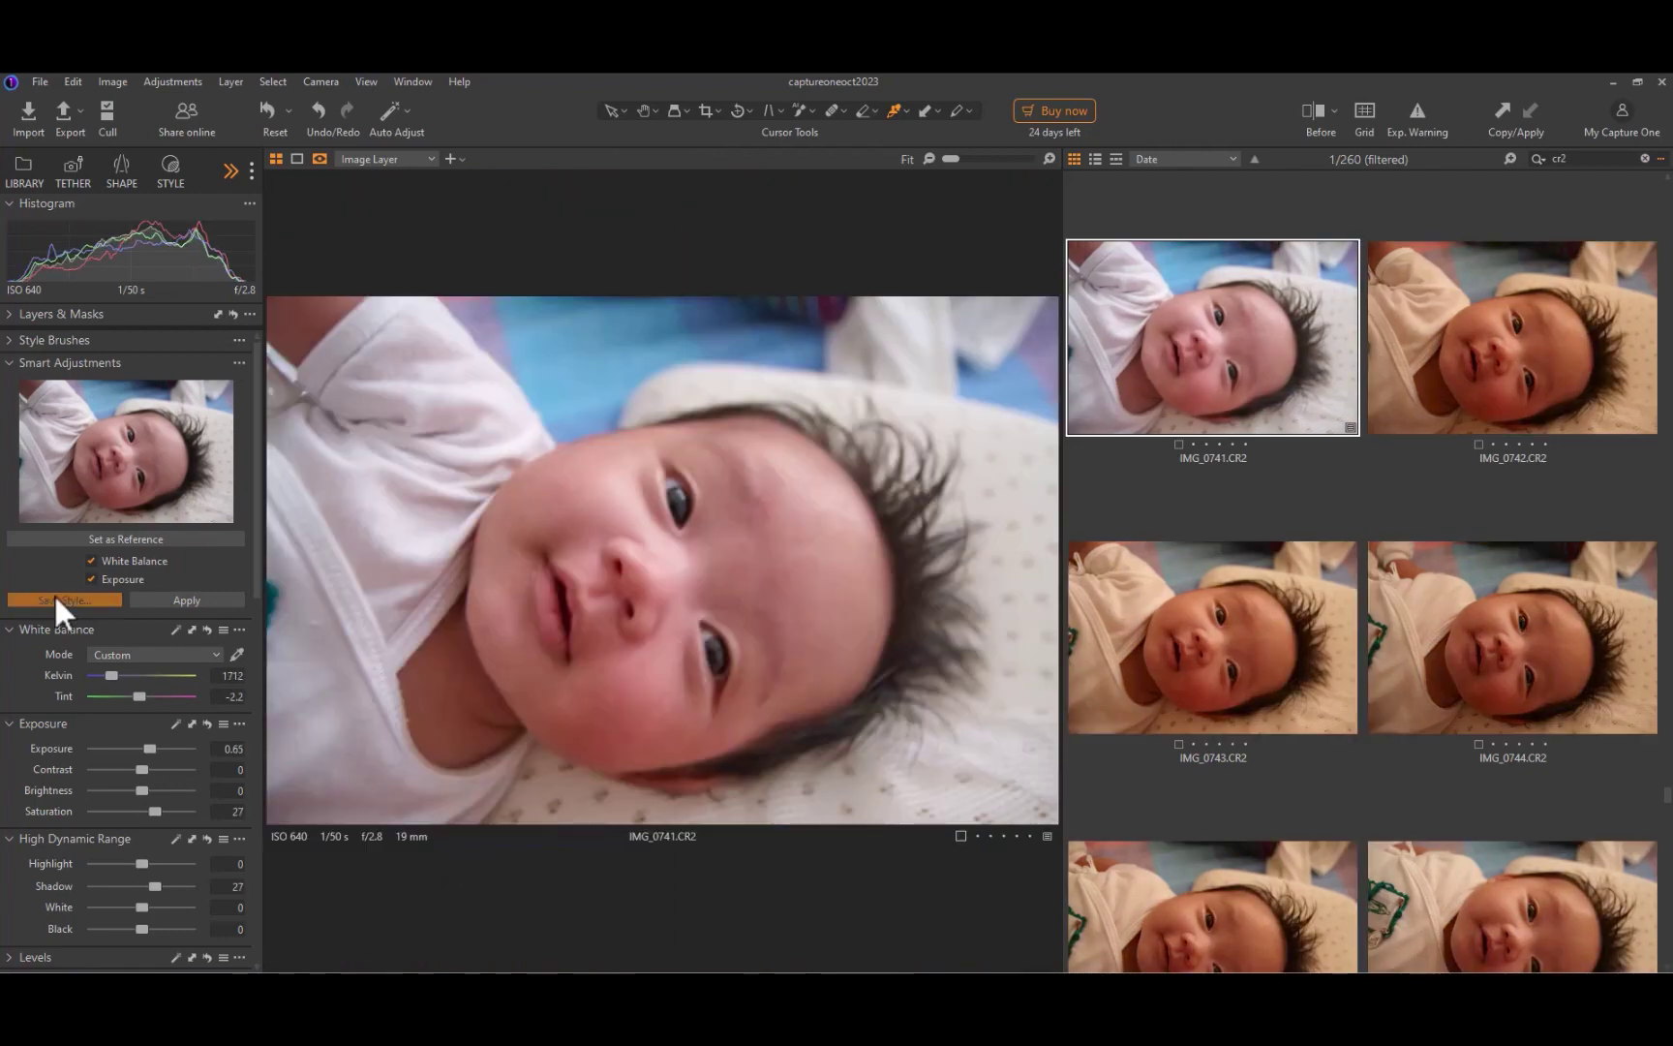
{"action": "left_click", "coordinate": [54, 598]}
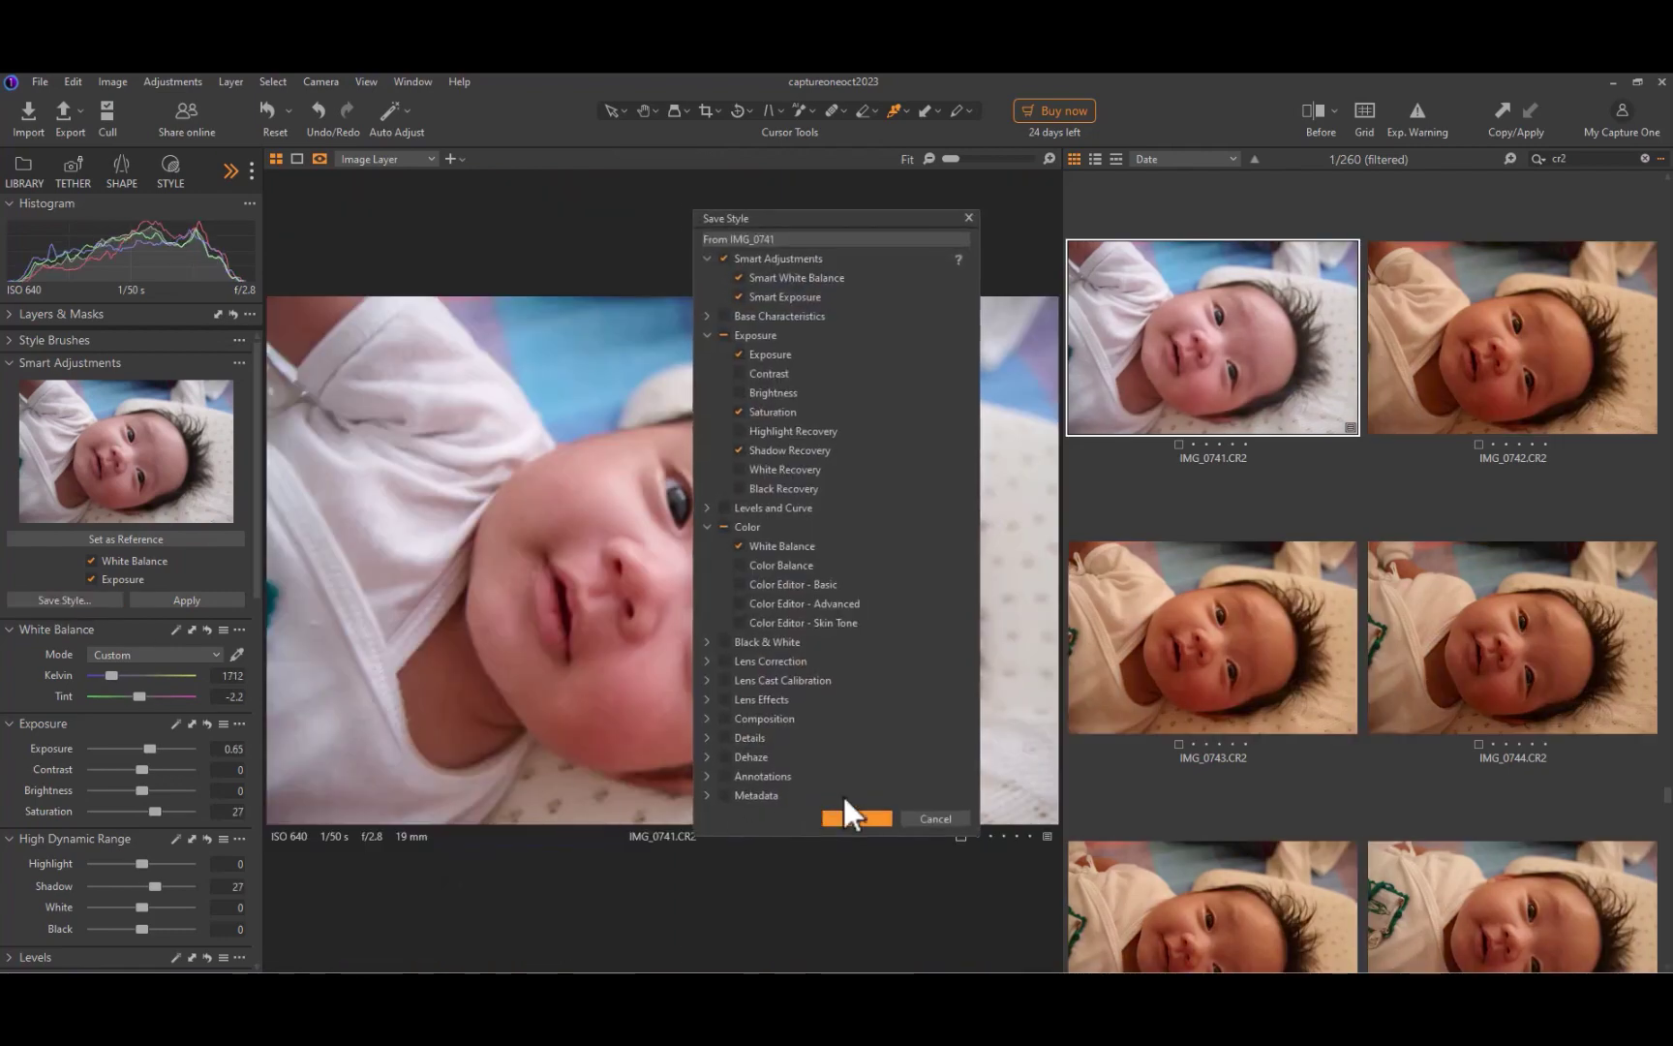
Save IMG_0741's adjustments as the style file 'babystyle'.
{"action": "left_click", "coordinate": [864, 814]}
{"action": "type", "text": "babysty"}
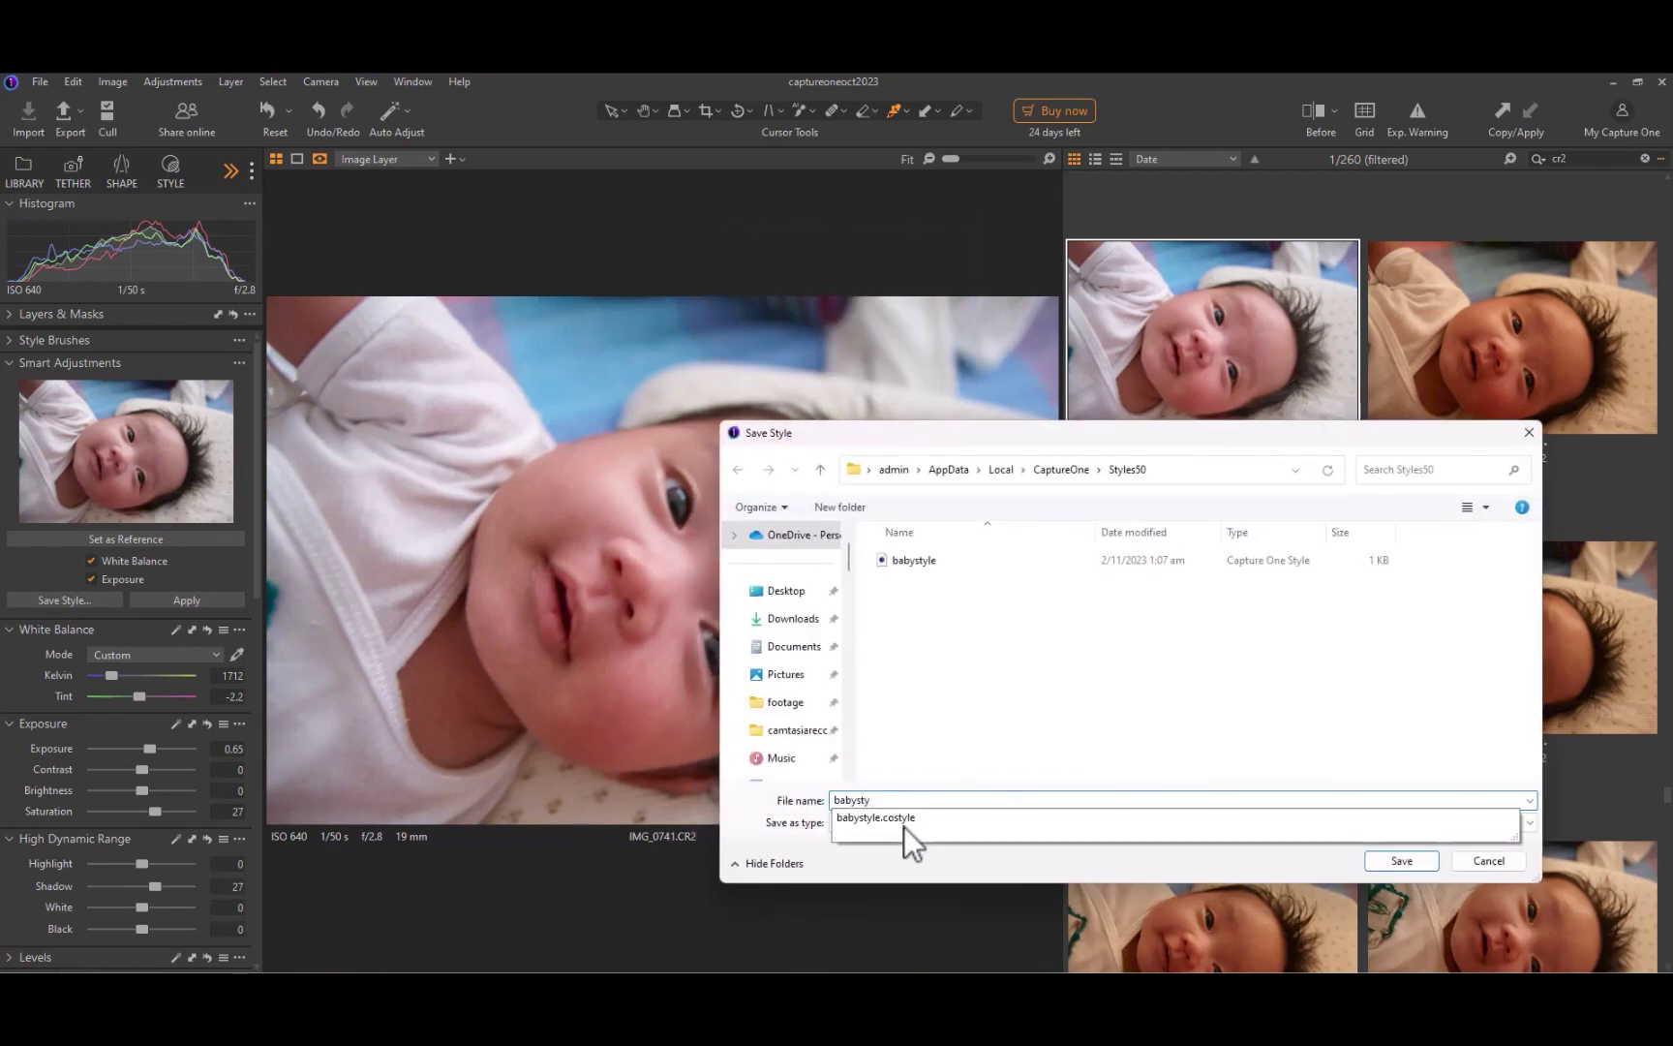
{"action": "left_click", "coordinate": [903, 818]}
{"action": "key", "text": "Return"}
Select IMG_0742 through IMG_0746 and bring up the styles list.
{"action": "left_click", "coordinate": [1494, 374]}
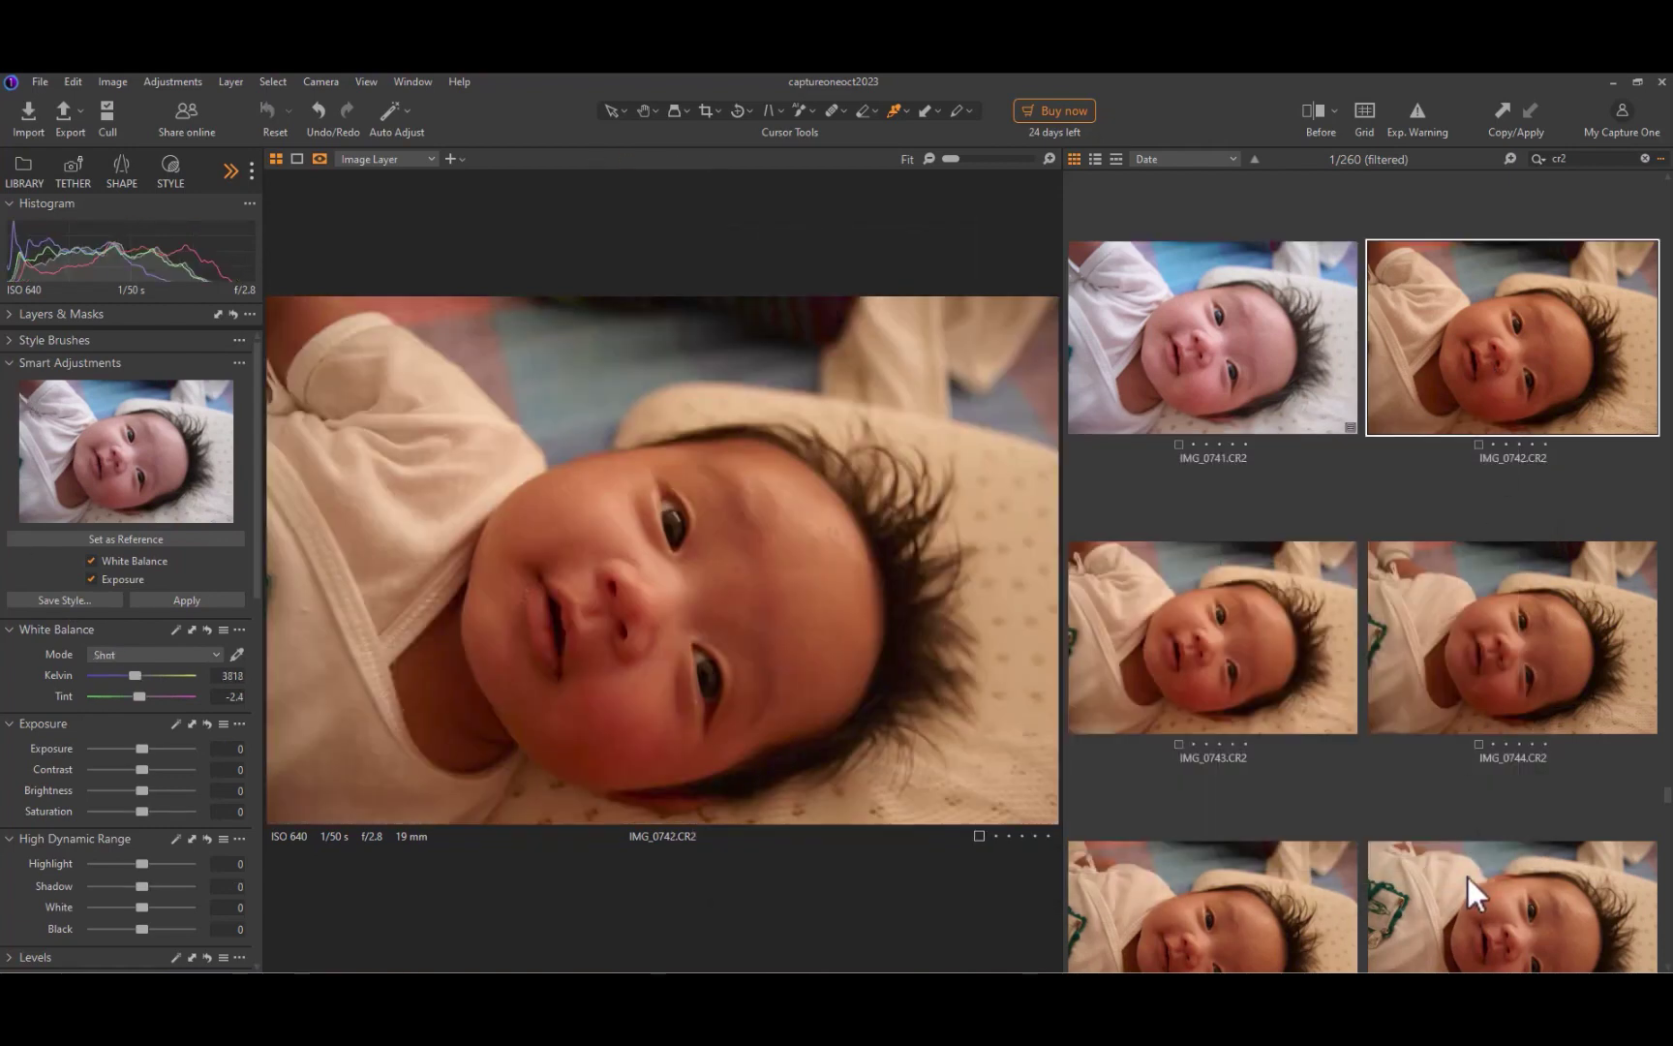
{"action": "left_click", "coordinate": [1474, 905], "text": "shift"}
{"action": "left_click", "coordinate": [170, 170]}
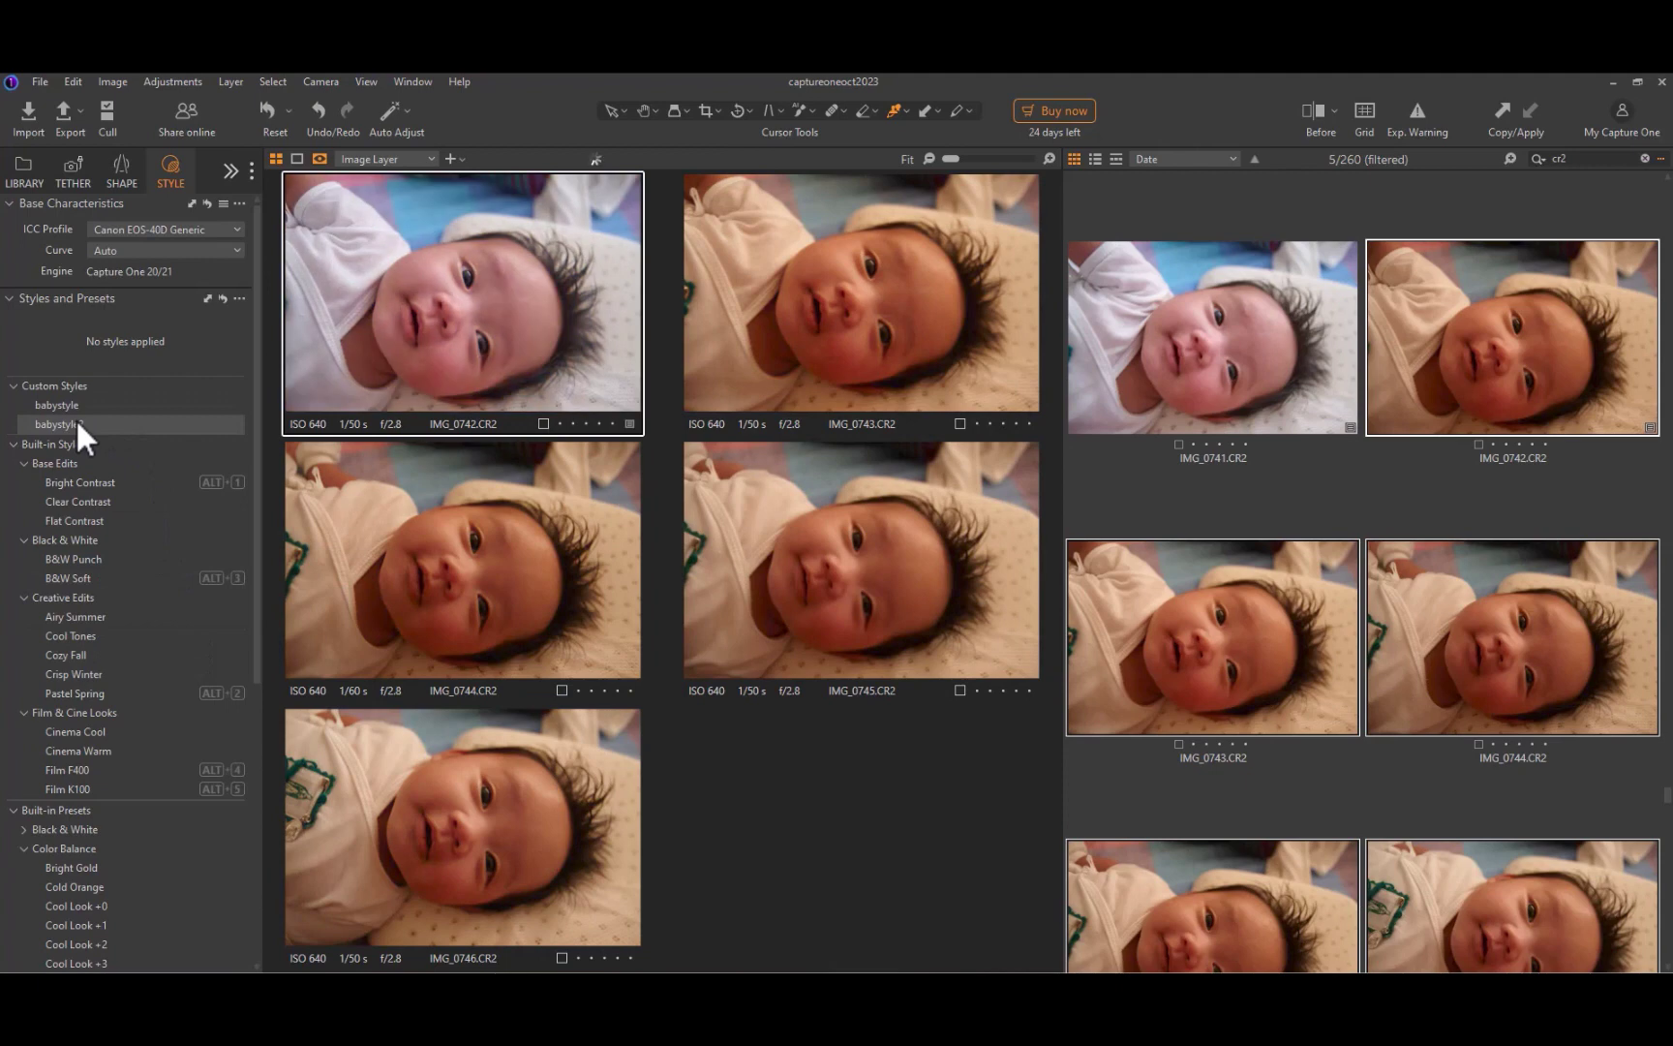